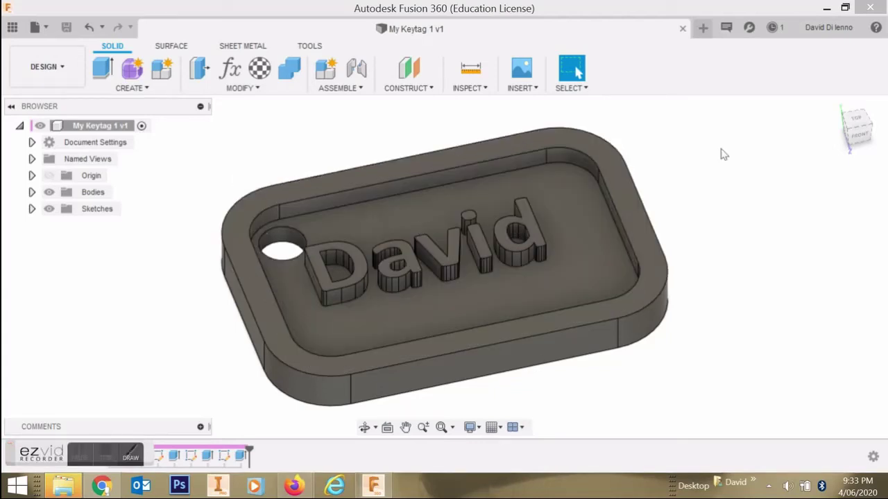
- Orbit the finished David keytag model to view it from another angle
mouse_move(864, 128)
left_mouse_down()
mouse_move(862, 139)
mouse_move(862, 123)
left_mouse_up()
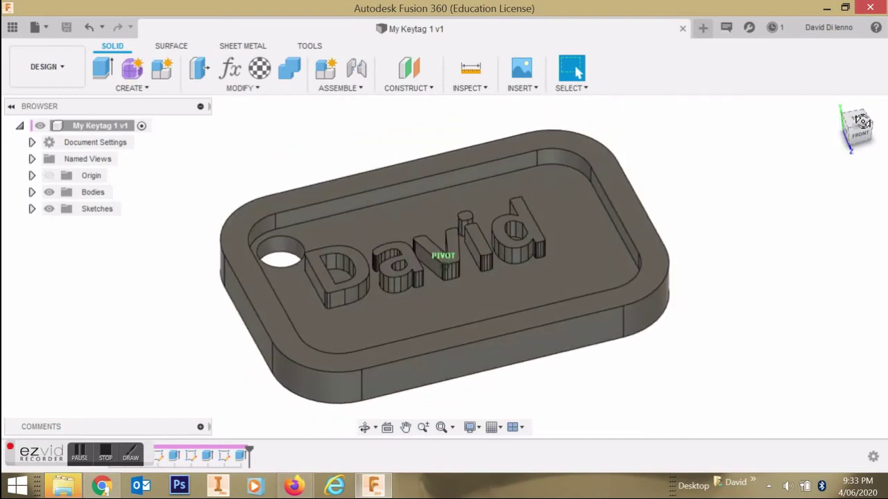
- Create a new blank design and start a sketch on the XY origin plane
left_click(43, 27)
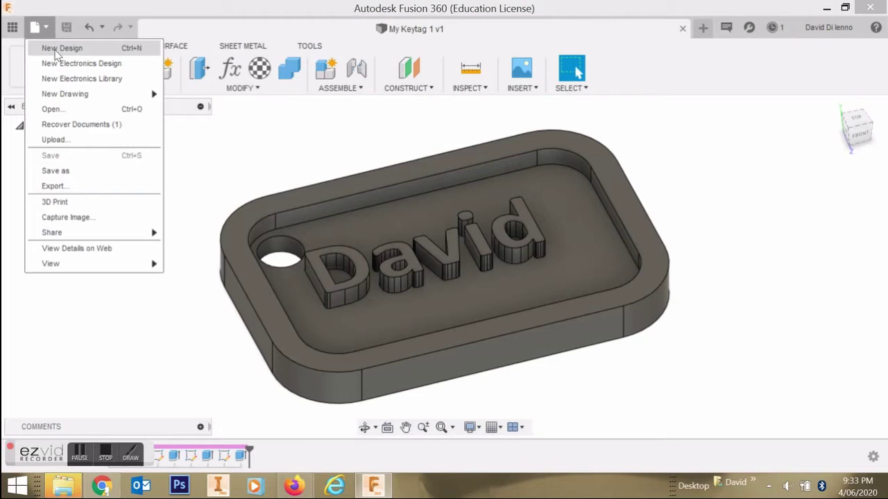
left_click(57, 50)
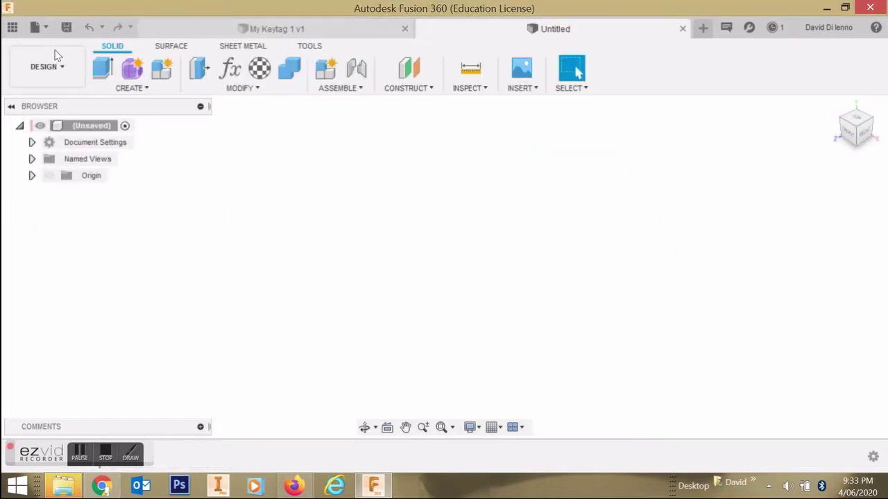
left_click(147, 94)
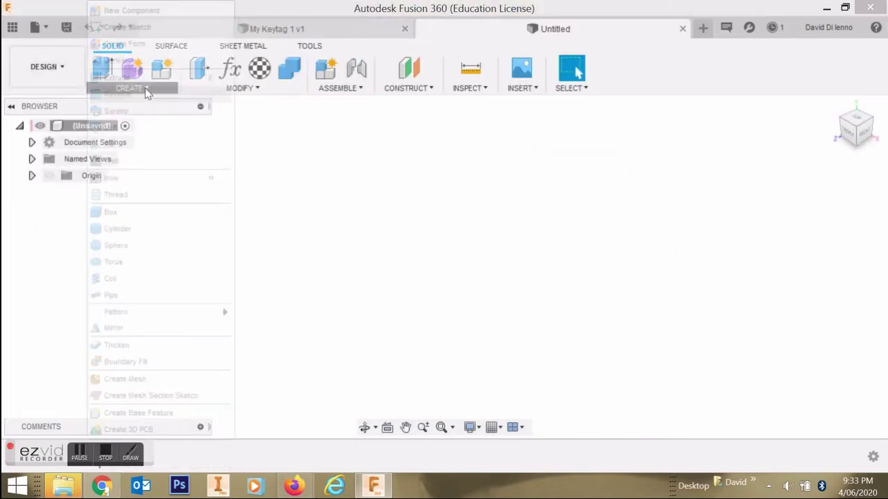
left_click(147, 94)
left_click(147, 93)
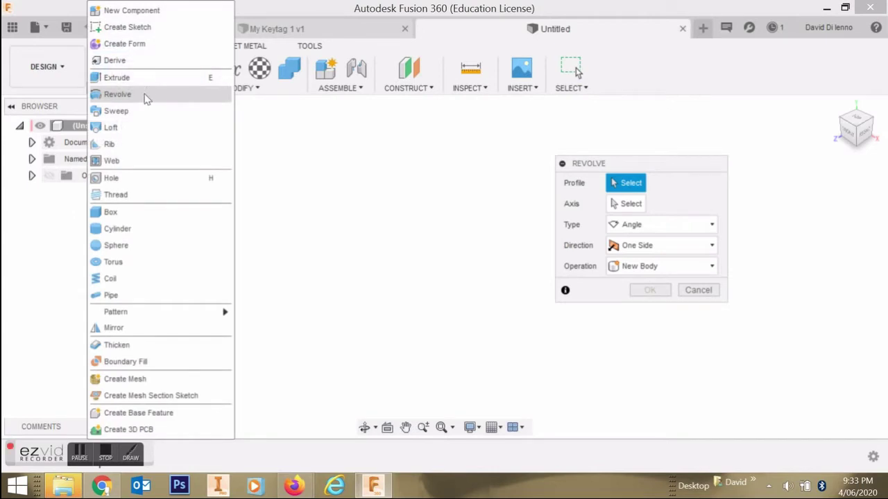
left_click(120, 27)
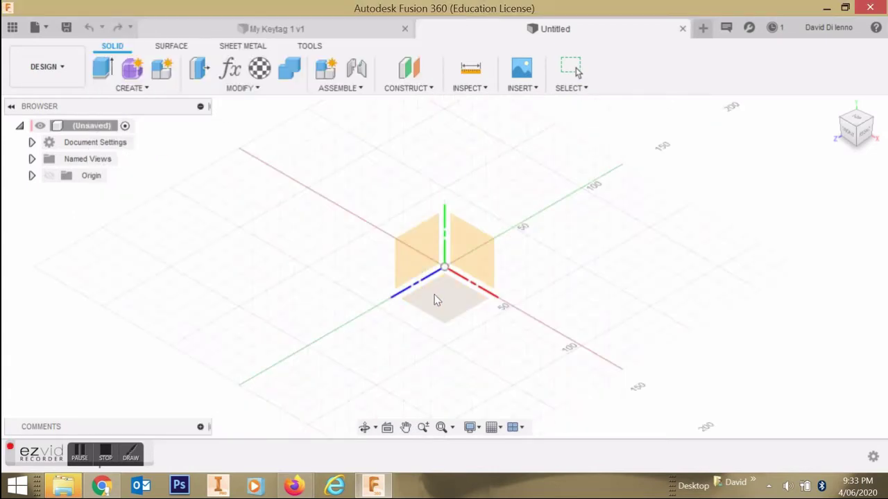
left_click(447, 302)
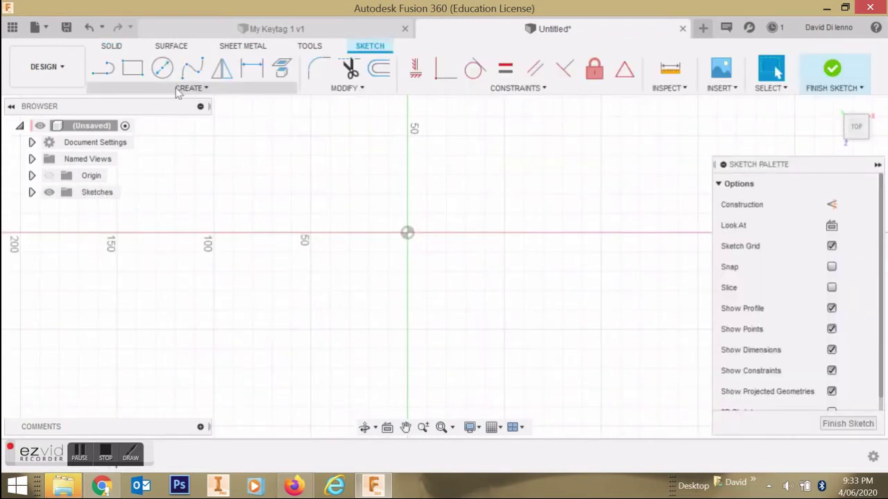
- Draw a center rectangle anchored at the sketch origin
left_click(206, 89)
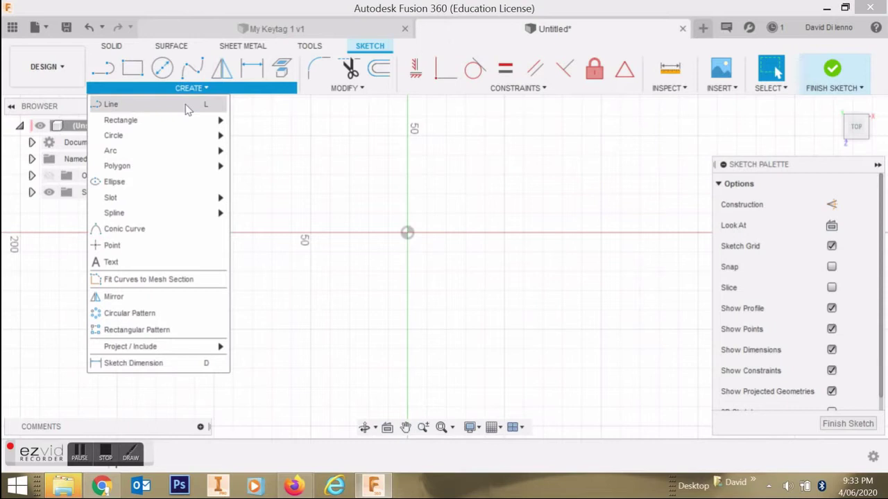
mouse_move(194, 121)
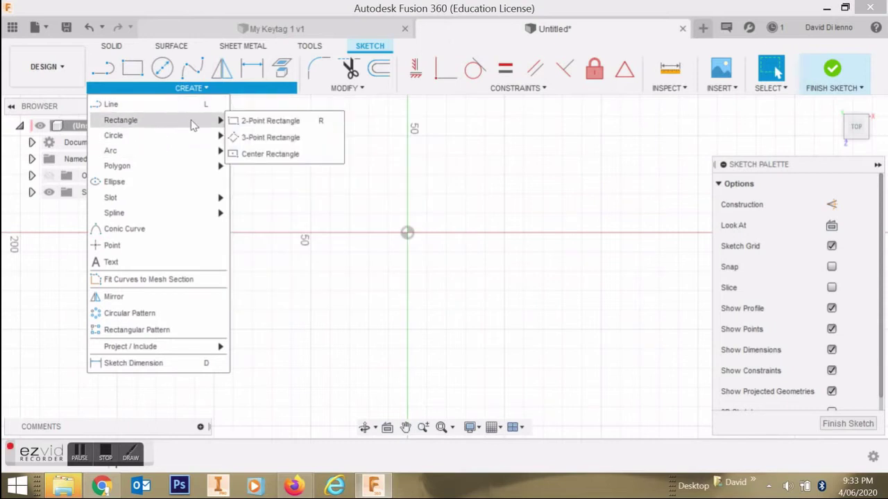
left_click(247, 154)
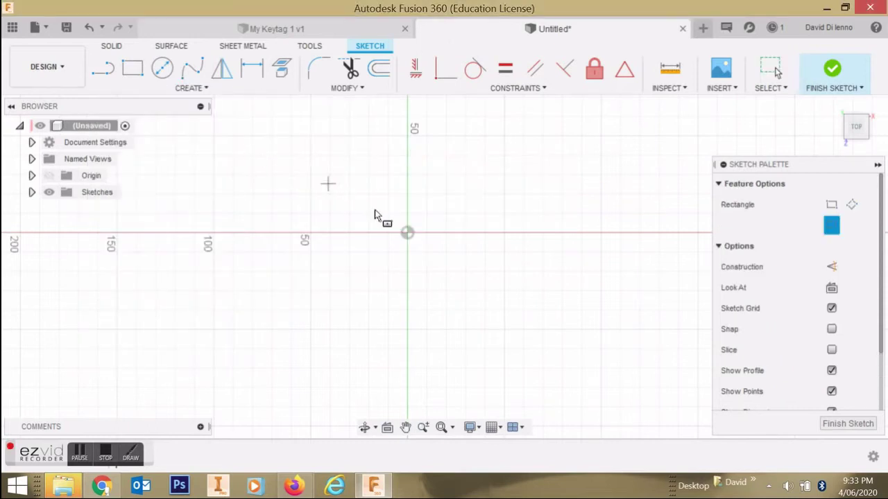
left_click(406, 236)
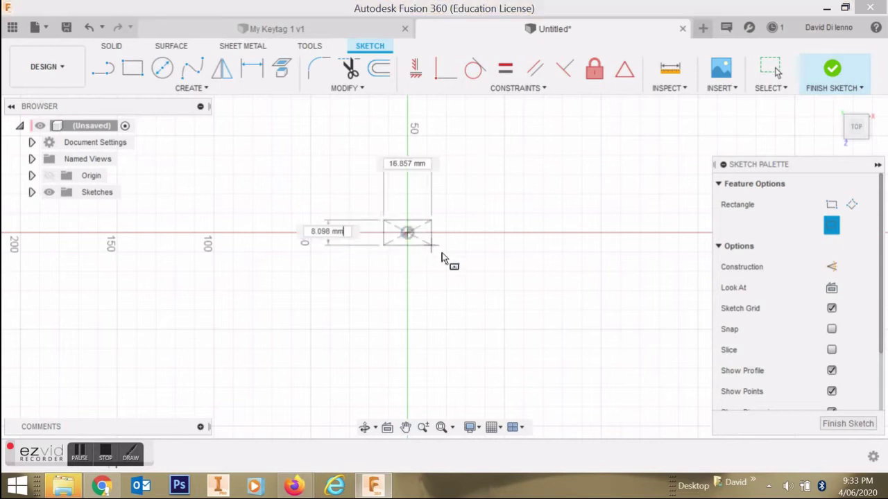
left_click(468, 274)
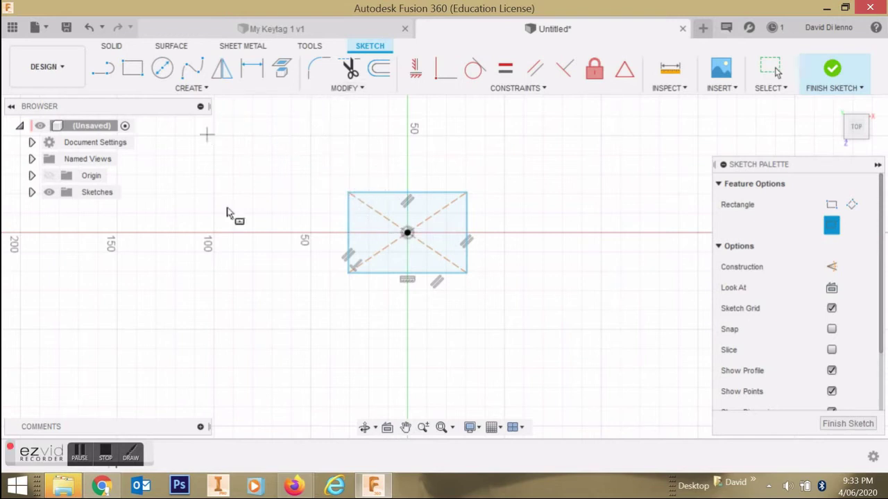
left_click_drag(109, 445, 747, 477)
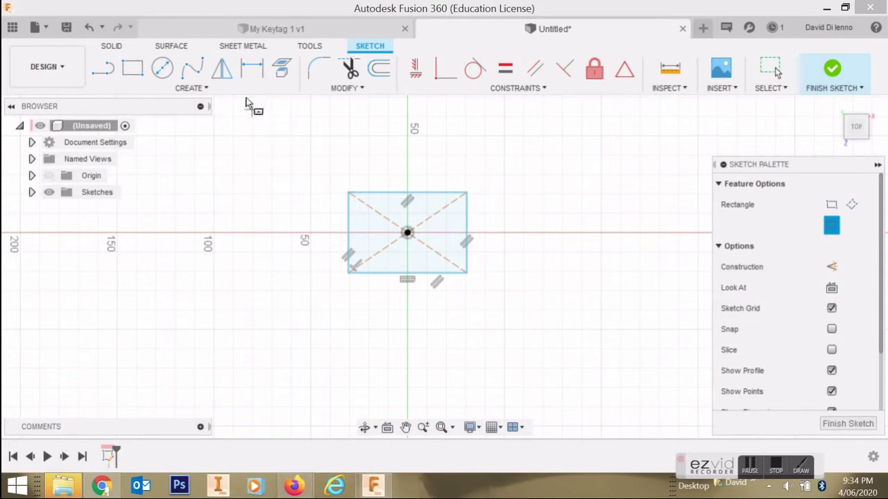
- Dimension the rectangle's width to 60 mm and its left-side height to 40 mm
left_click(252, 73)
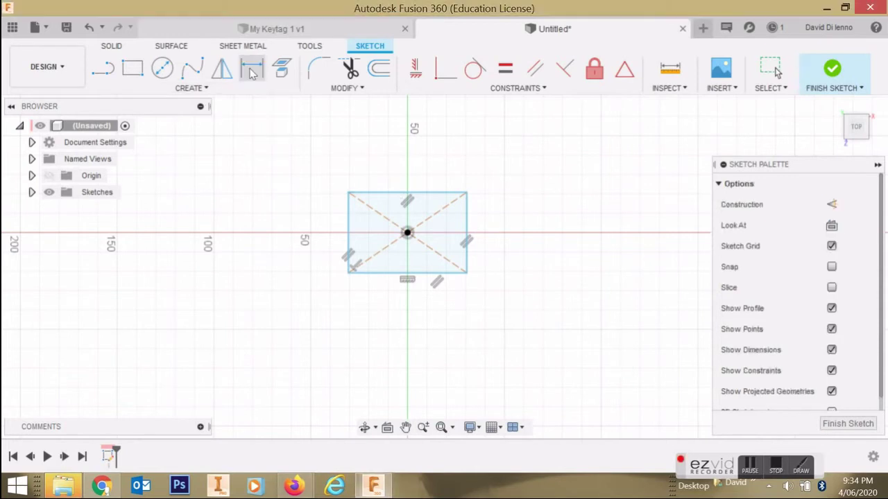
left_click(349, 217)
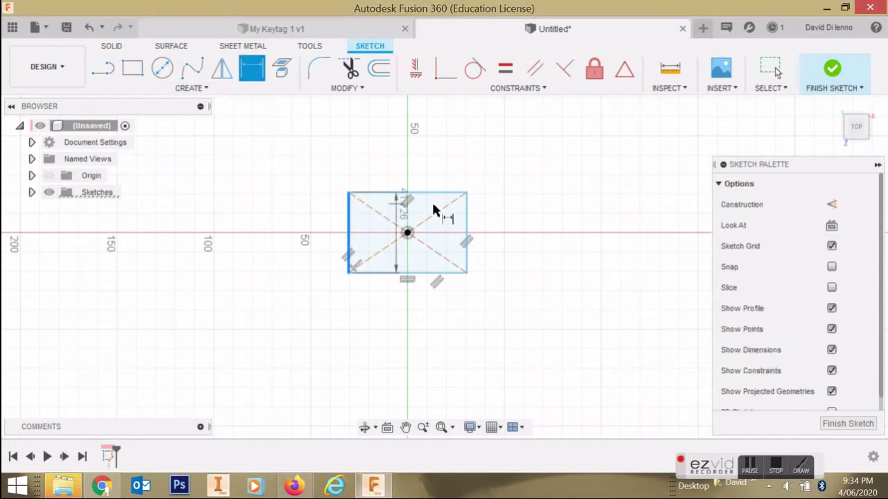
left_click(468, 215)
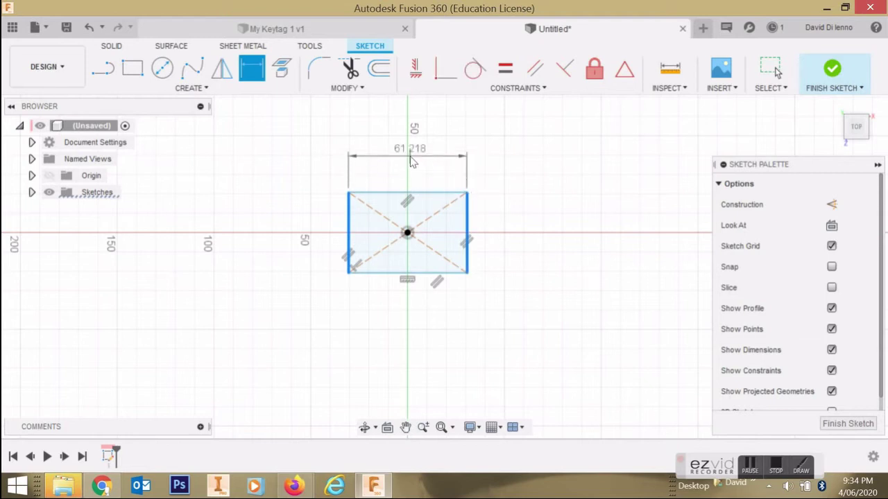
left_click(411, 156)
type("60")
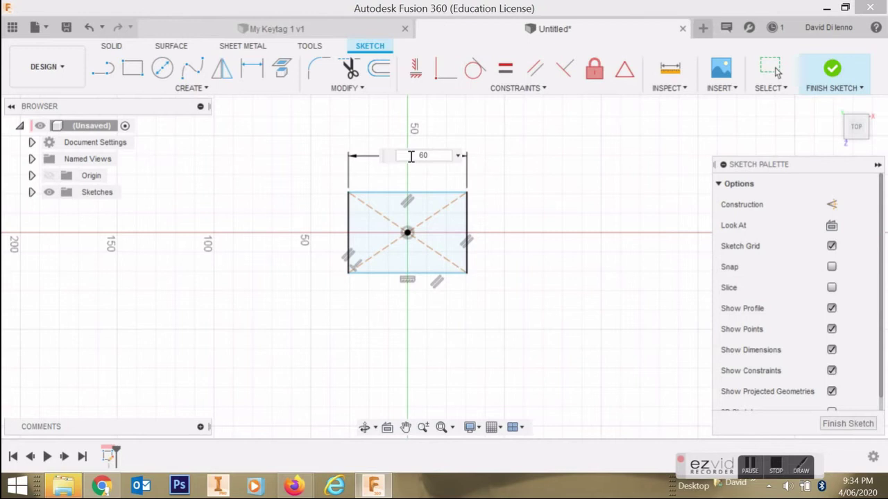
key("Return")
key("Return")
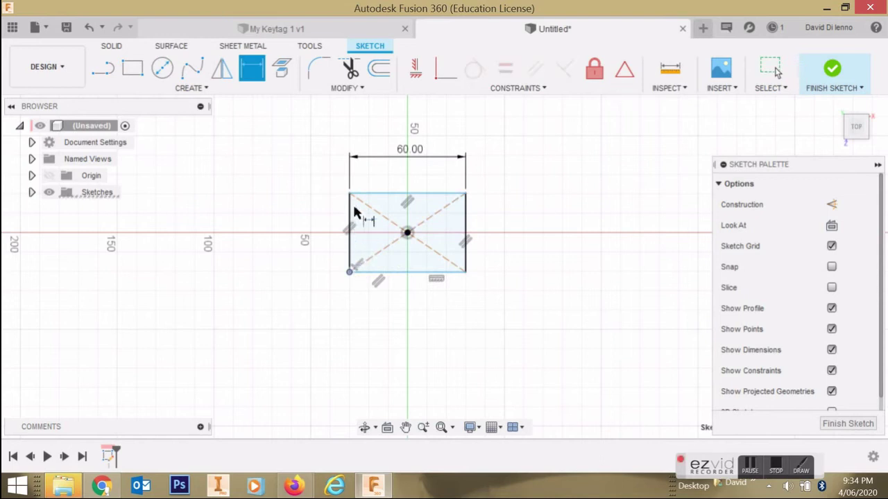
left_click(353, 197)
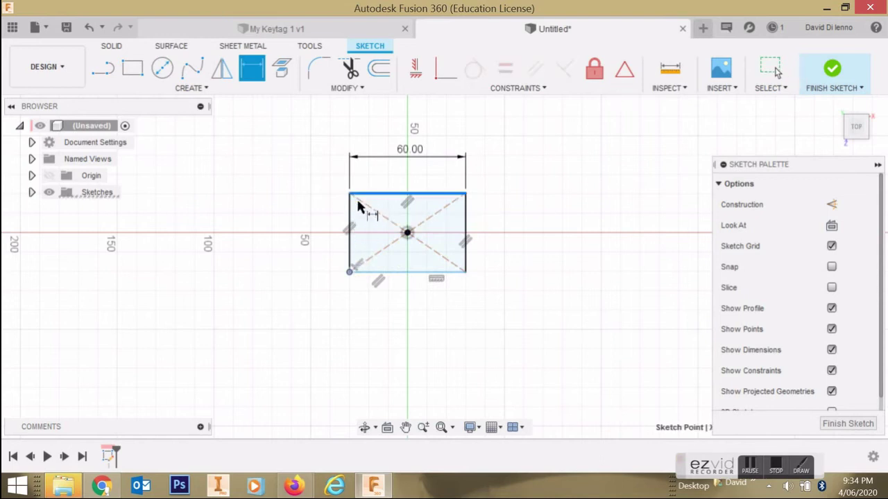
left_click(362, 268)
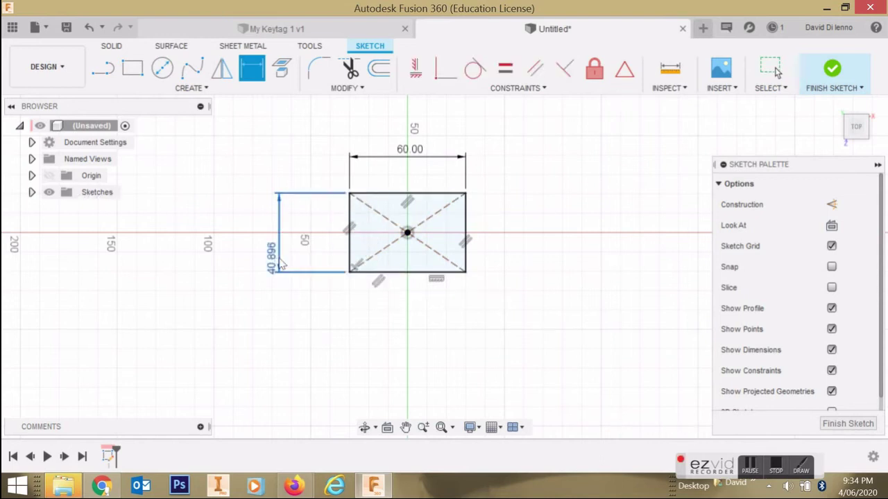
left_click(278, 253)
type("40")
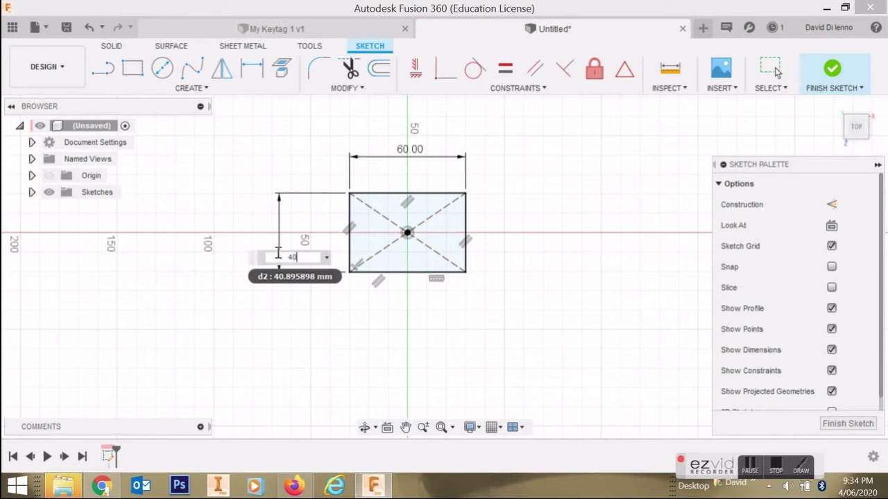
key("Return")
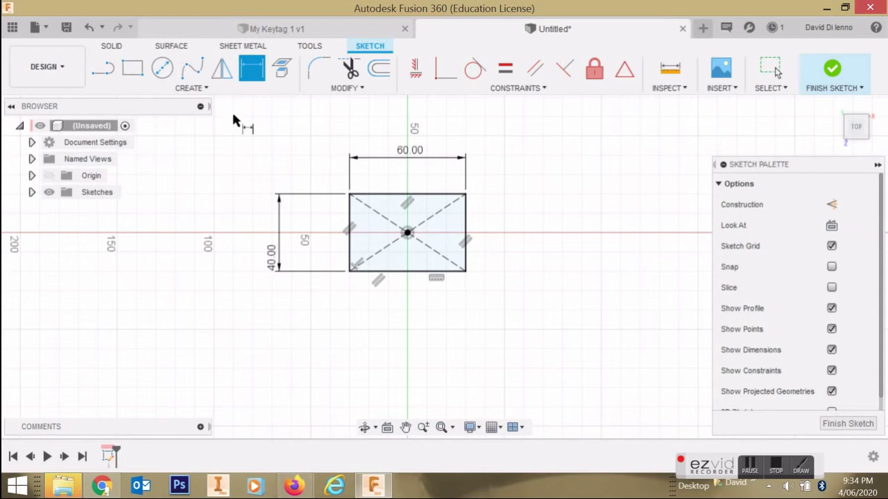
- Fillet the top-left and top-right rectangle corners with 10 mm radius
left_click(320, 66)
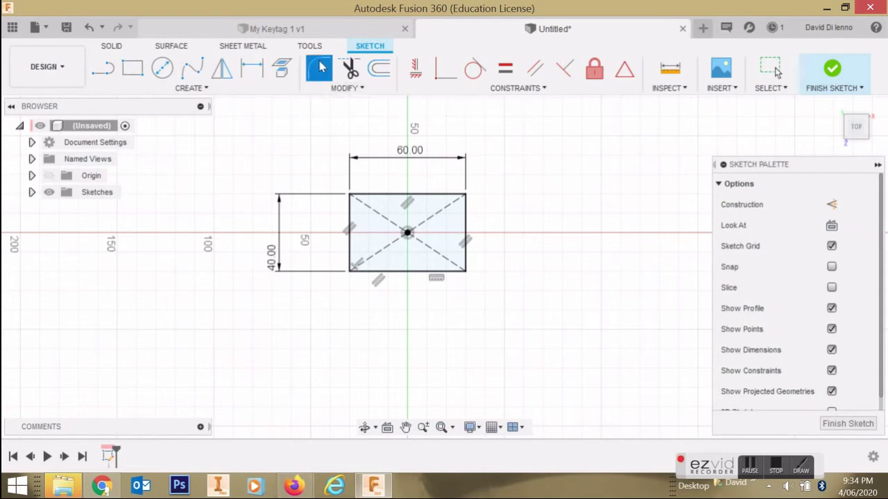
left_click(352, 224)
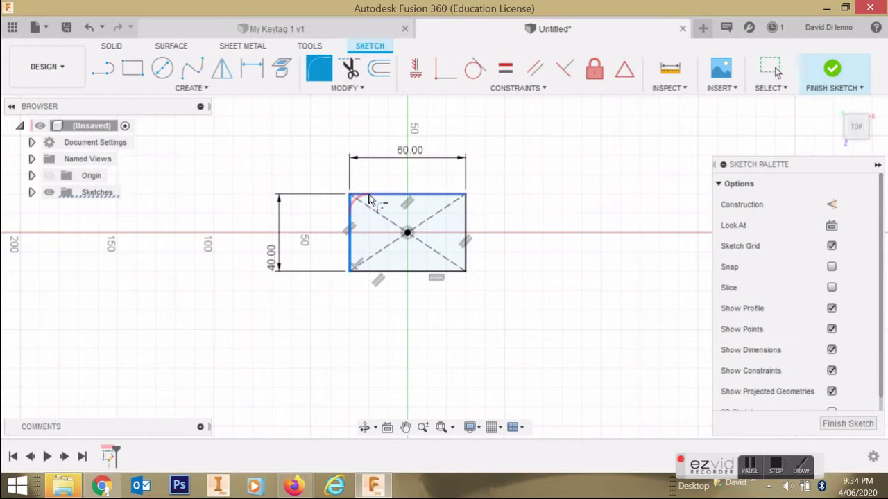
left_click(369, 199)
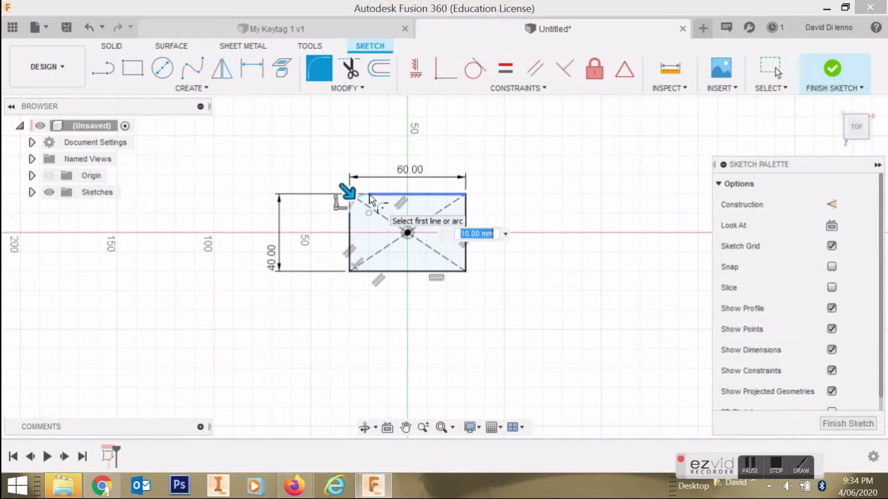
left_click(452, 195)
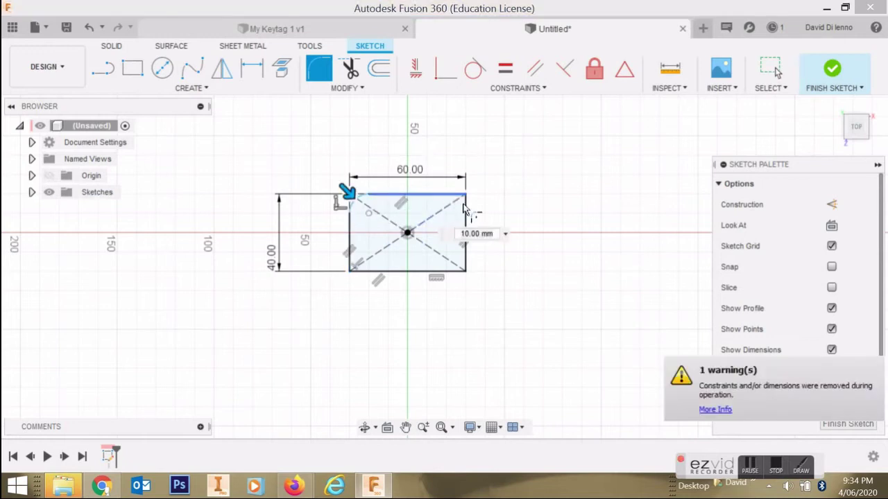
left_click(464, 220)
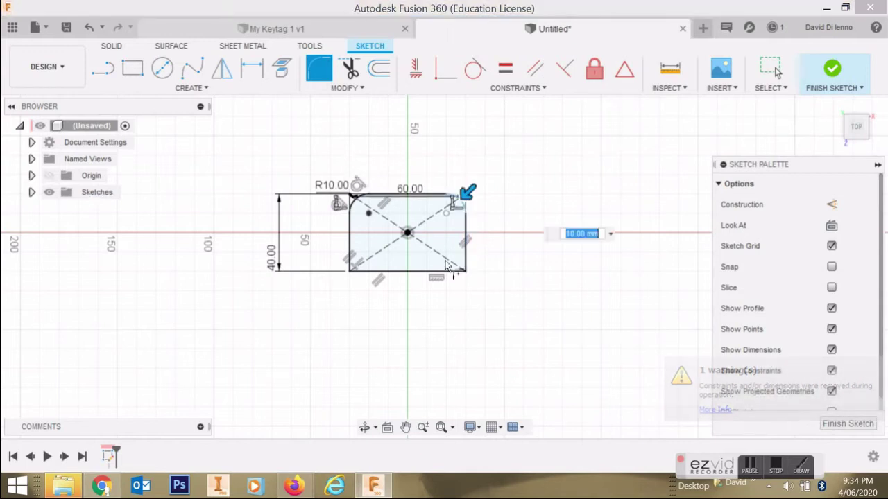
key("Return")
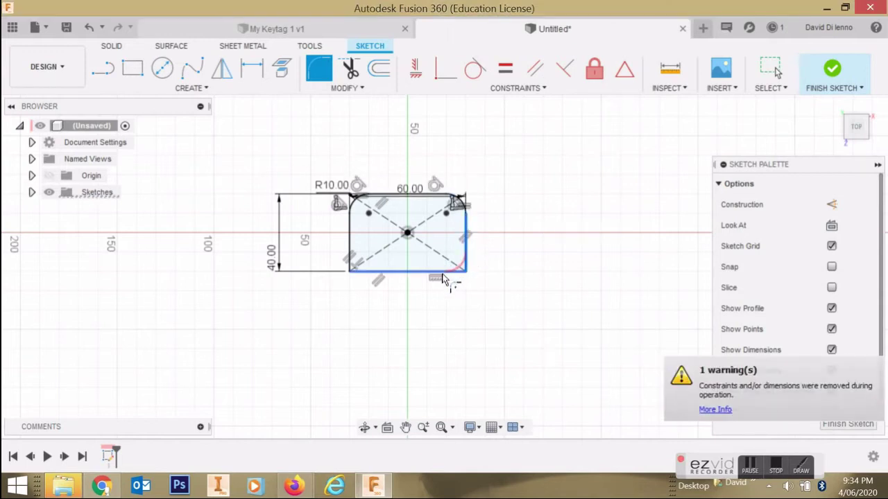
- Round the bottom corners, changing the fillet radius from 10 to 8 mm
left_click(414, 273)
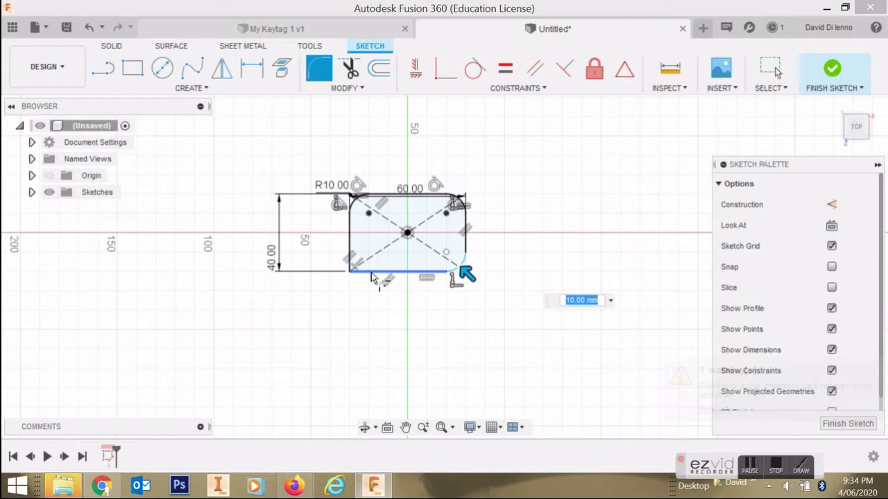
left_click(354, 258)
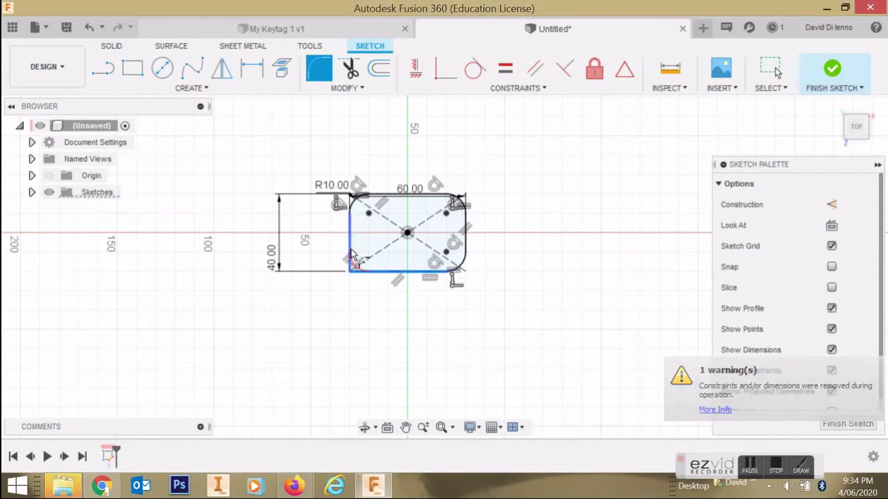
left_click(358, 270)
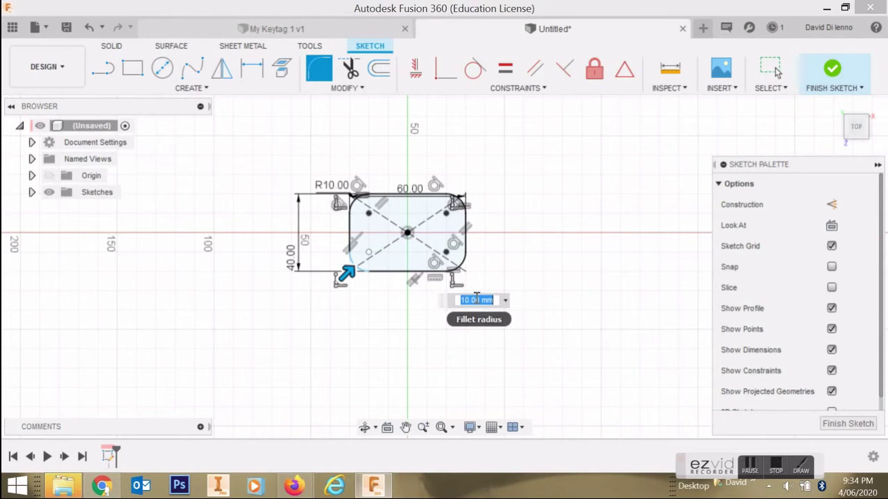
key("BackSpace")
type("8")
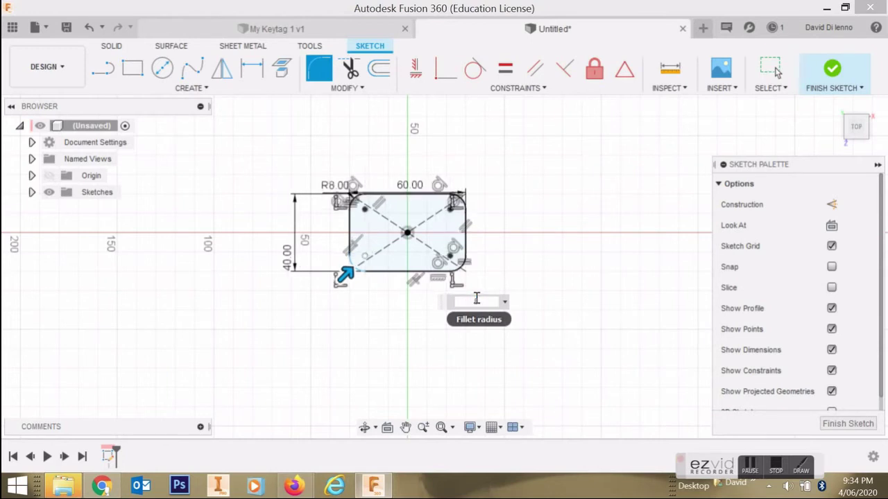
key("Return")
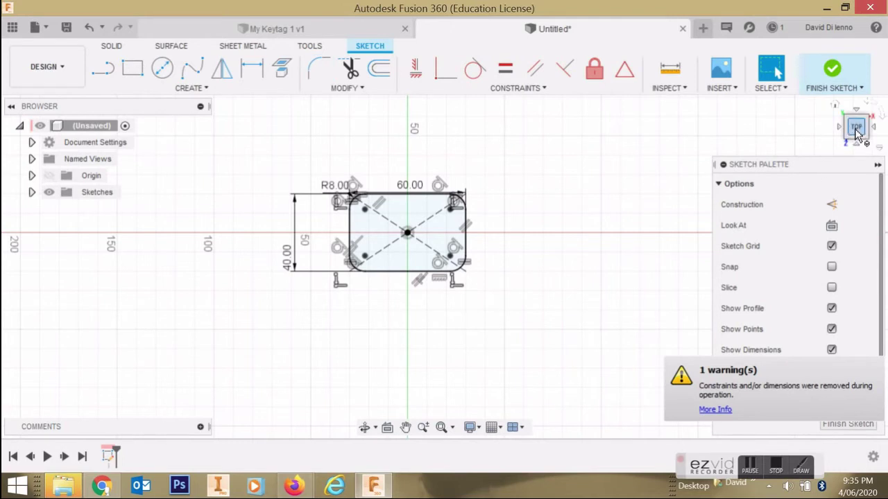
- Orbit the sketch to an angled view and switch to the Solid tools
mouse_move(853, 123)
left_mouse_down()
mouse_move(867, 104)
mouse_move(849, 121)
mouse_move(856, 111)
mouse_move(860, 119)
left_mouse_up()
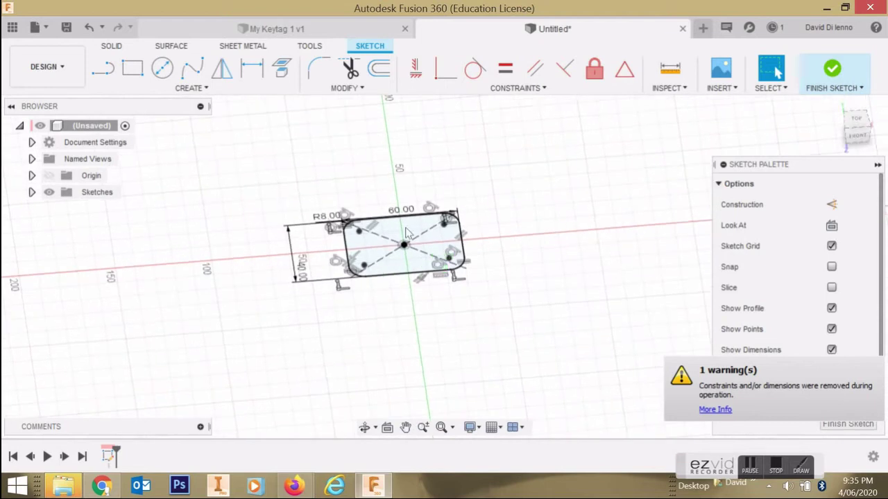
left_click(107, 46)
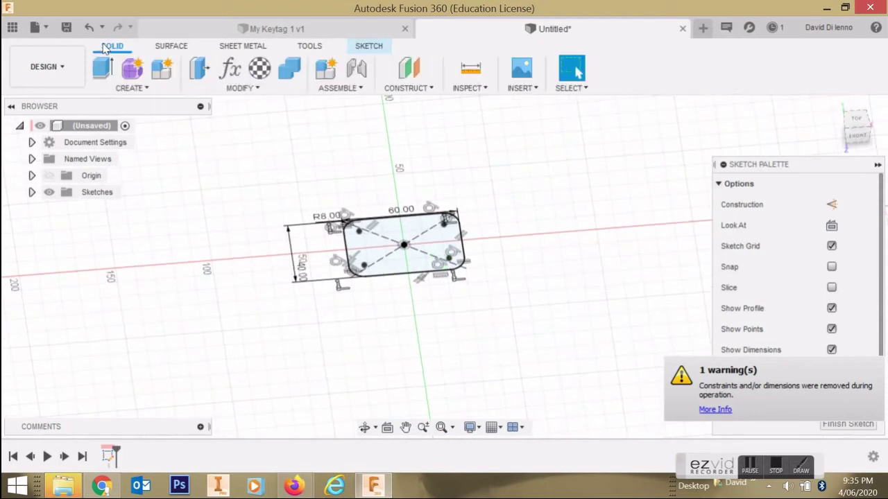
- Extrude the rounded tag profile 6 mm as a new body and fit it in view
left_click(103, 67)
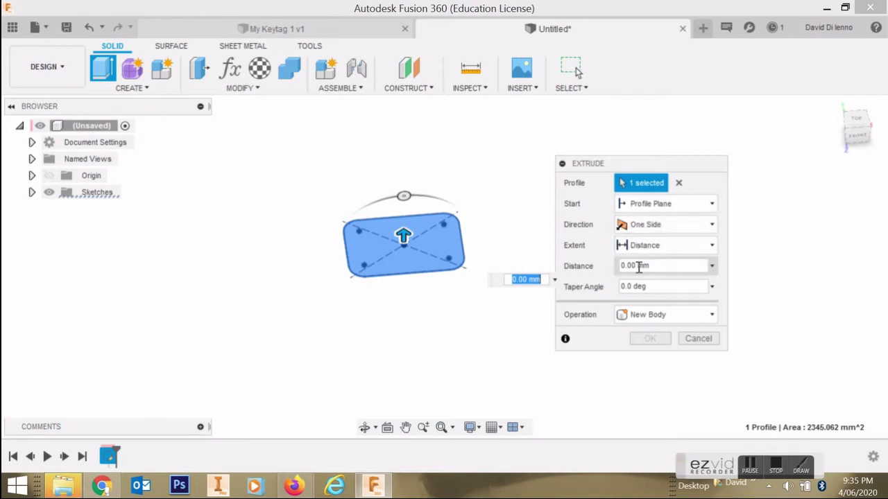
left_click(712, 266)
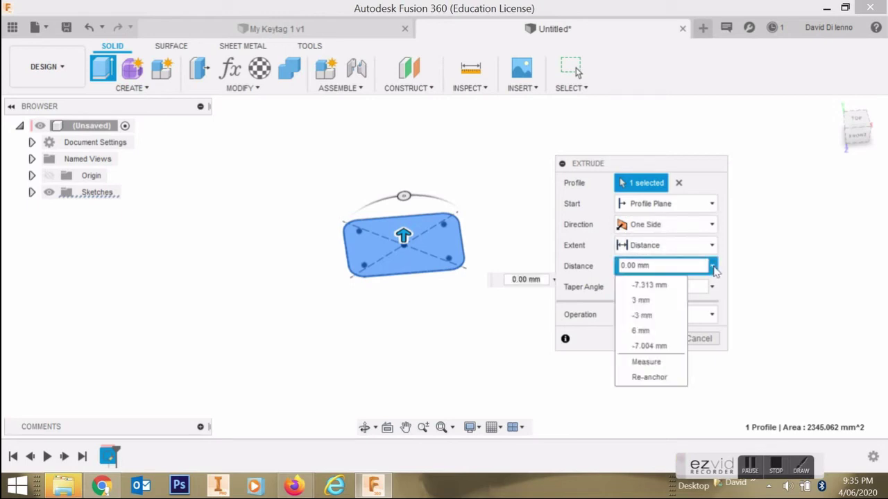
left_click(641, 330)
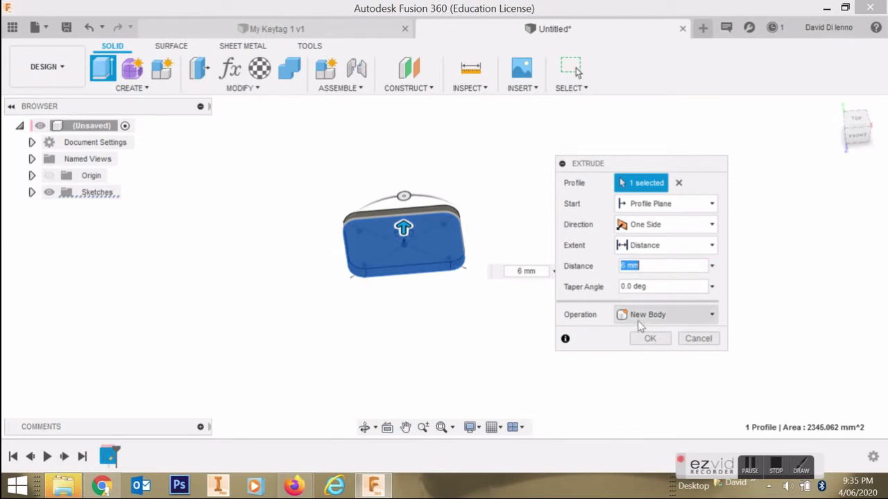
left_click(712, 316)
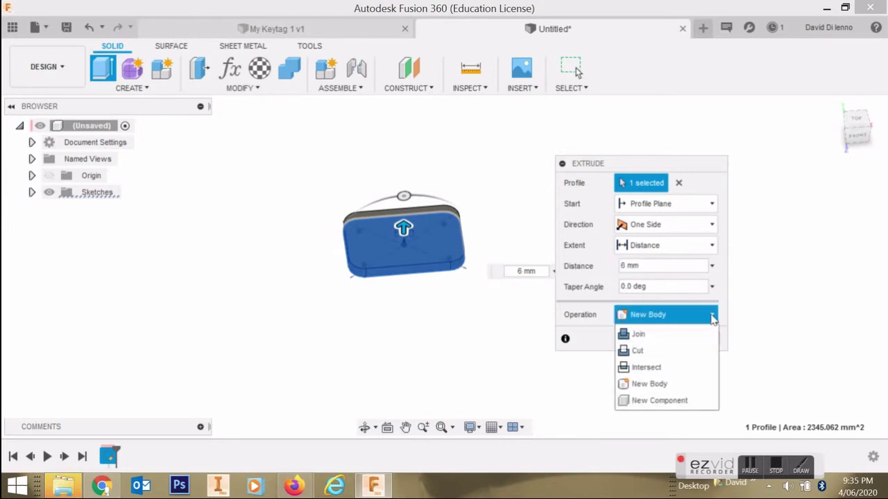
left_click(768, 324)
left_click(656, 338)
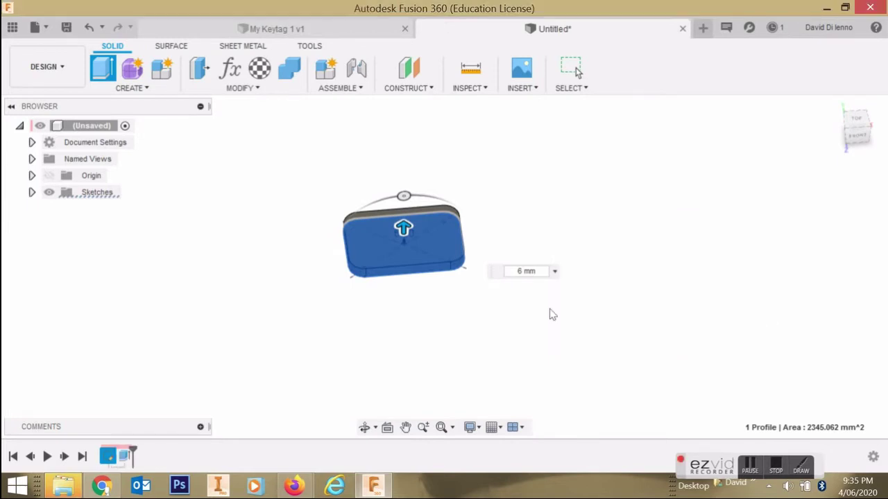
left_click(442, 428)
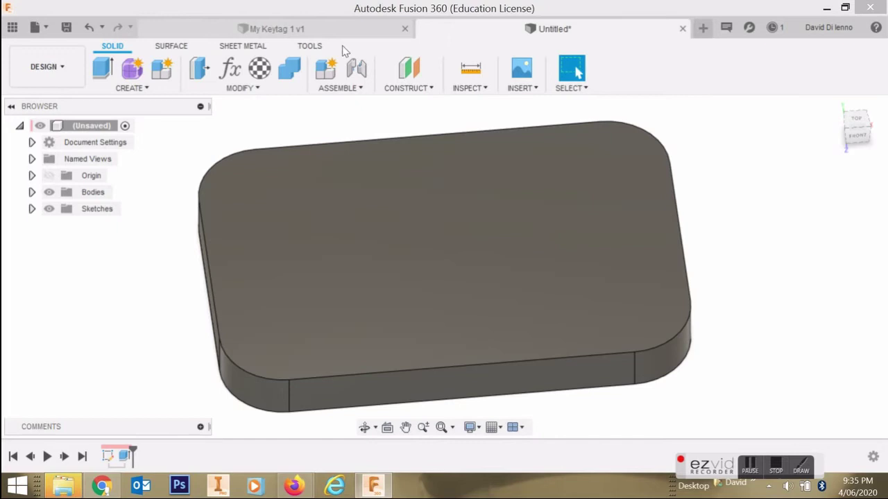
- Start a new sketch on the tag body's top face and fit the face in view
key("r")
left_click(147, 93)
left_click(147, 94)
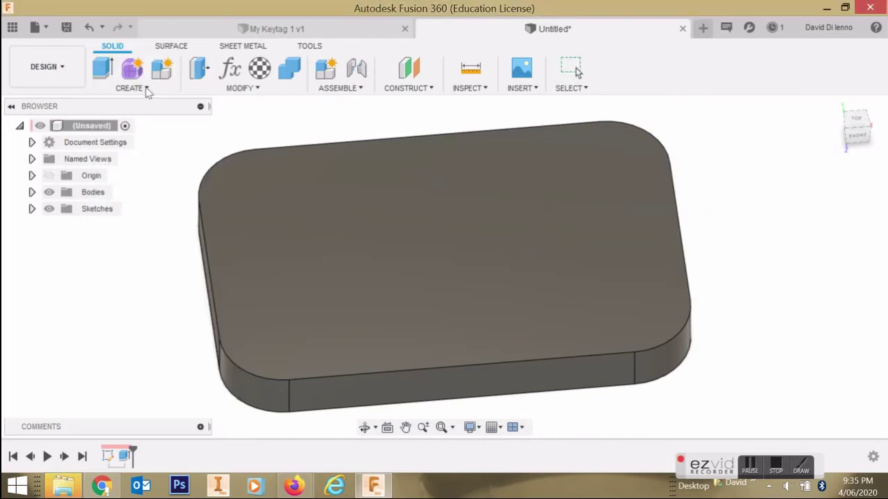
left_click(147, 92)
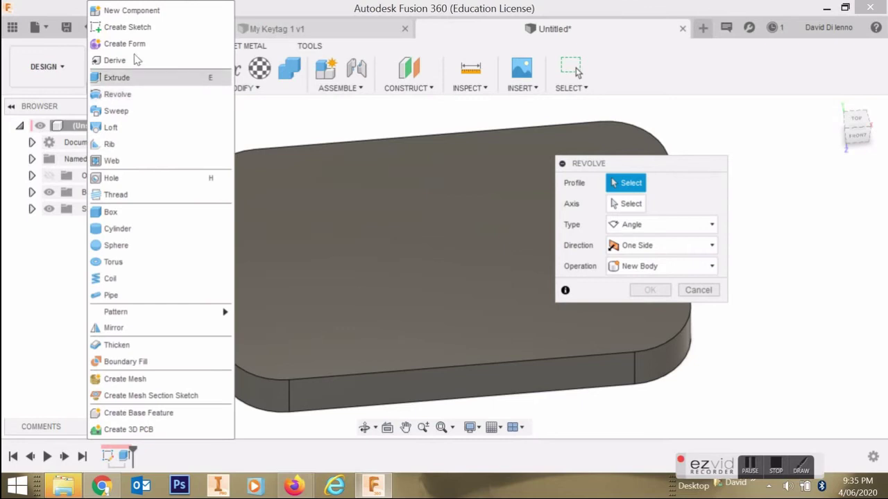
left_click(134, 27)
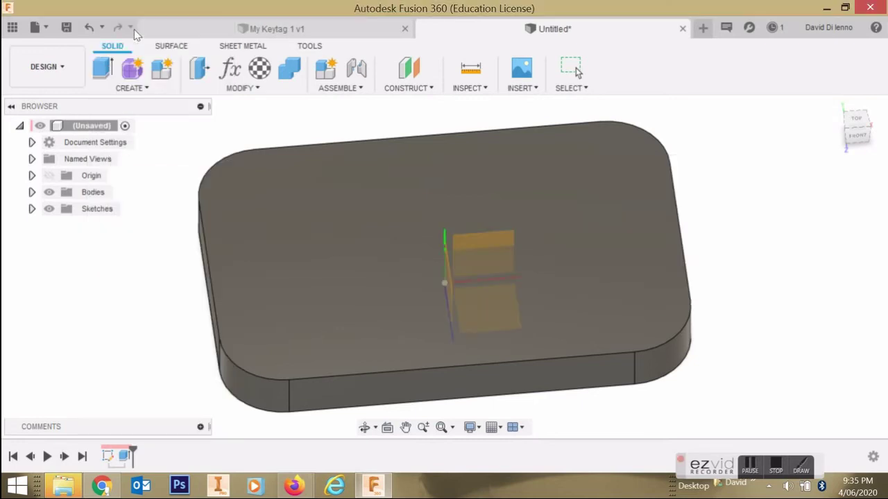
left_click(294, 195)
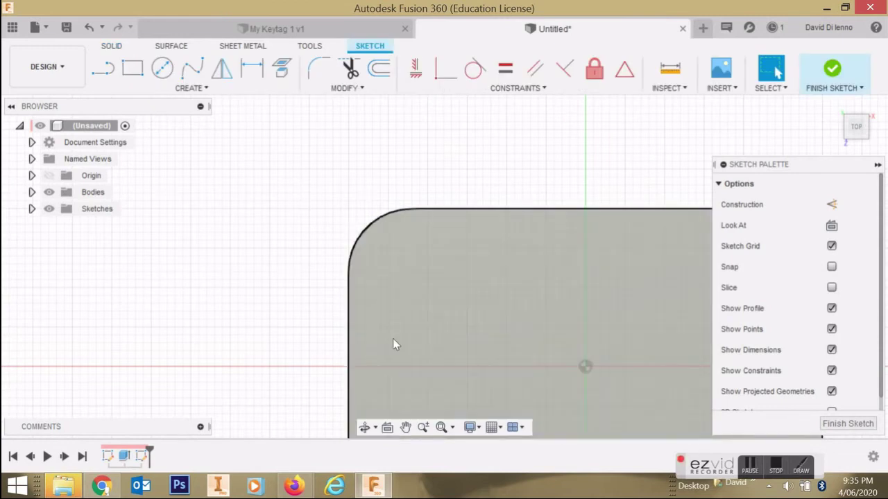
left_click(442, 428)
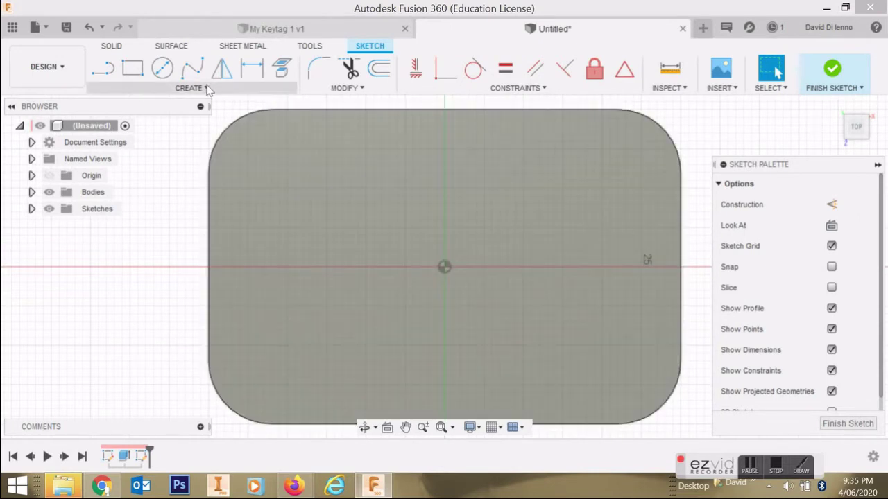
left_click(205, 89)
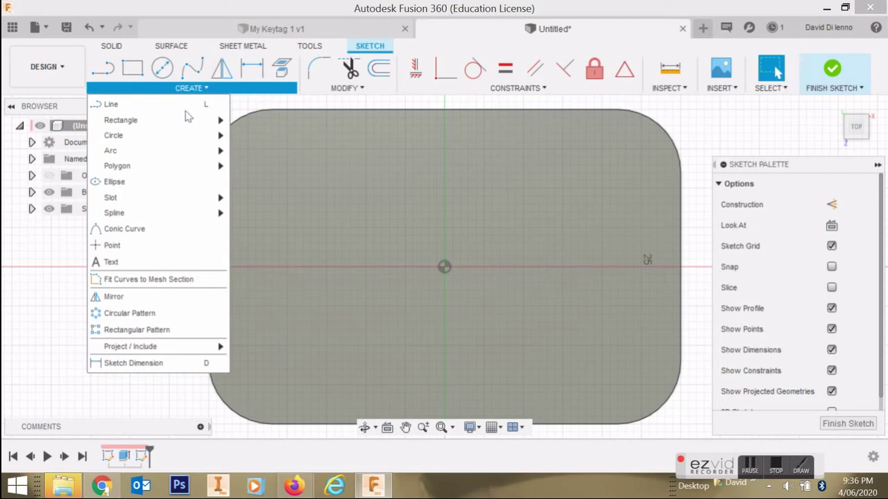
mouse_move(154, 354)
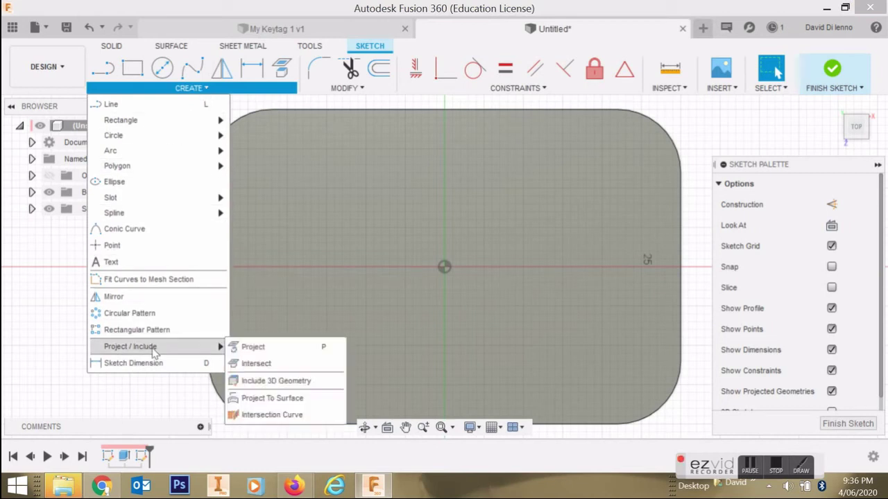
- Project the top face's seven outer edges, straight sides and corner arcs, into the sketch
left_click(254, 349)
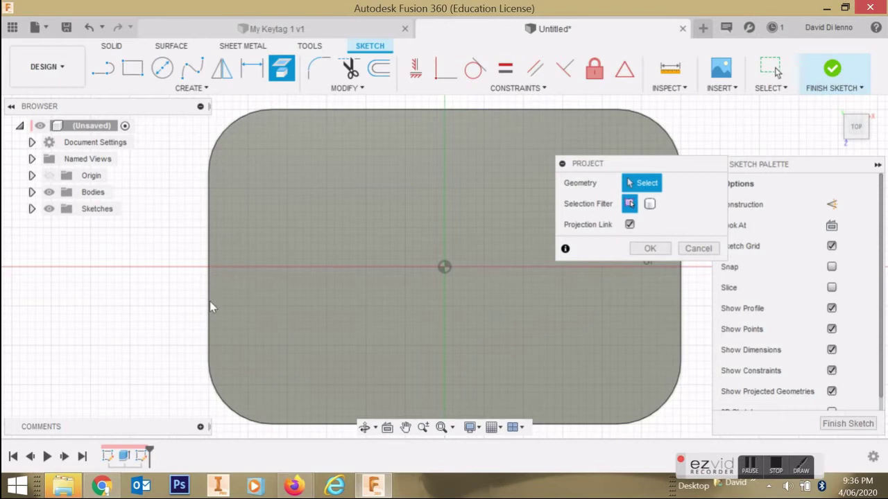
left_click(215, 205)
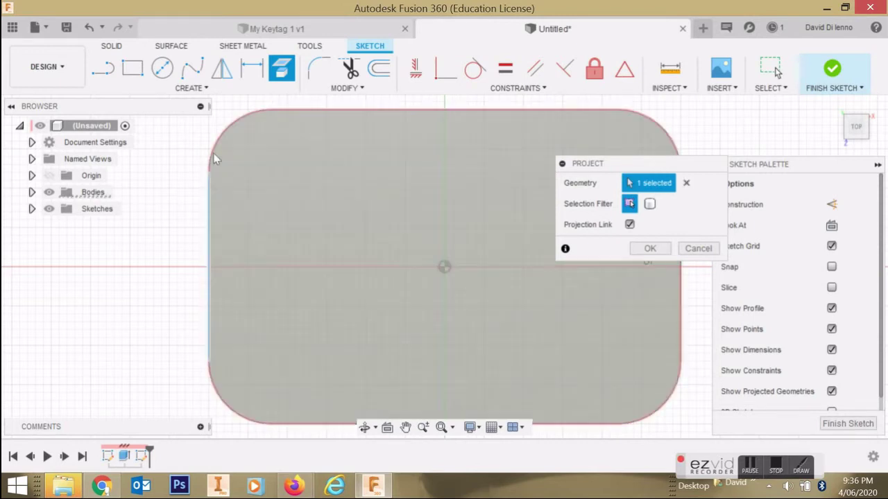
left_click(228, 139)
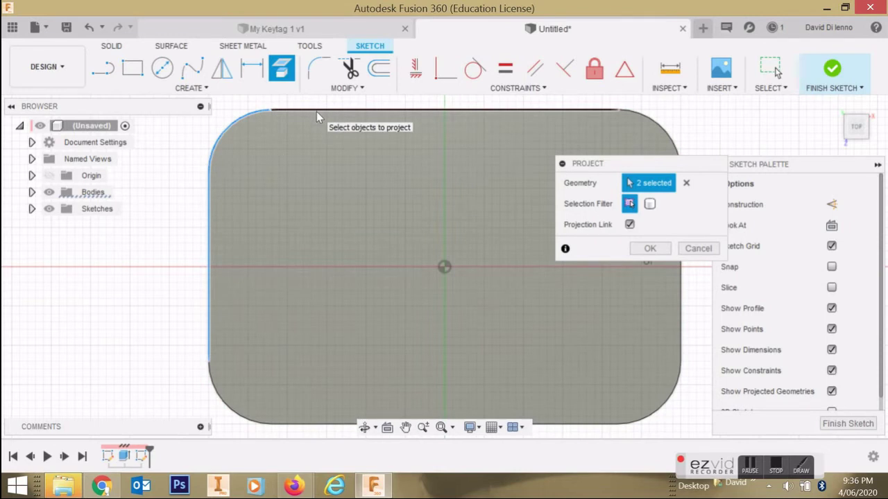
left_click(317, 111)
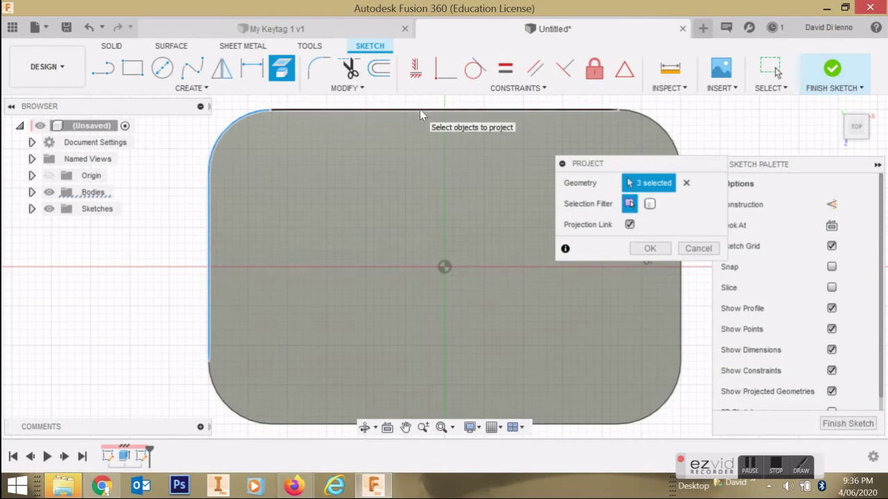
left_click(579, 110)
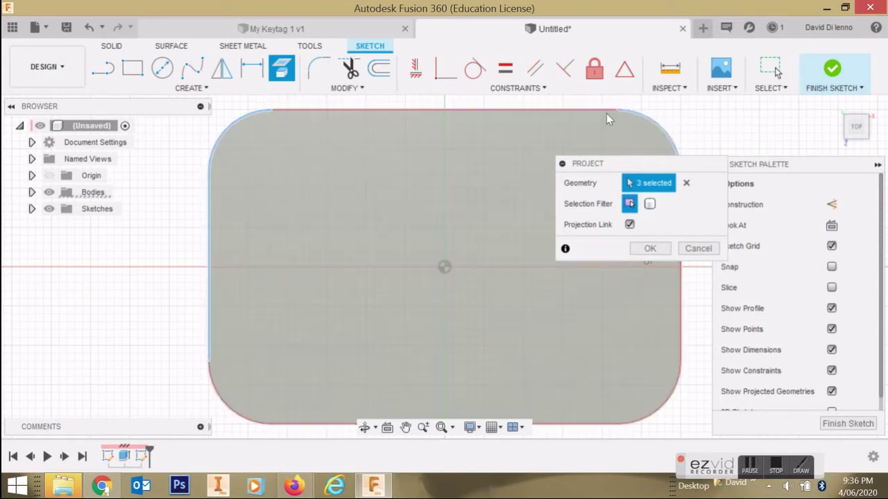
left_click(583, 111)
left_click(584, 111)
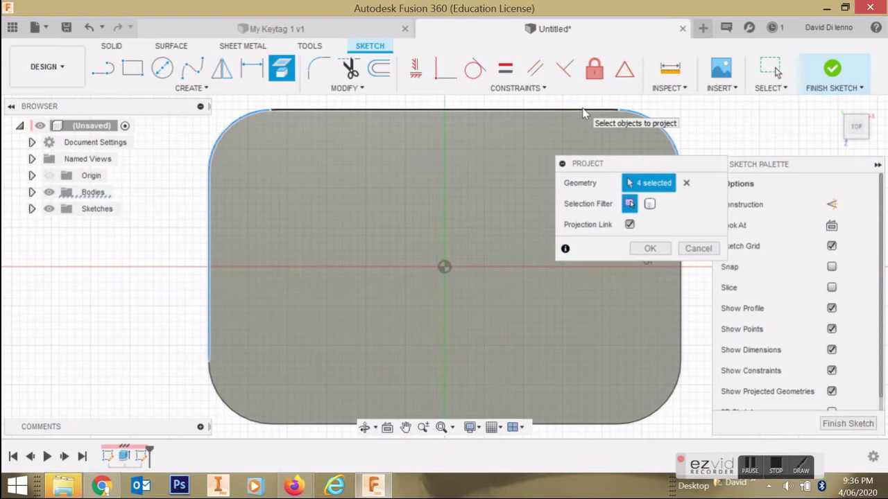
left_click(581, 115)
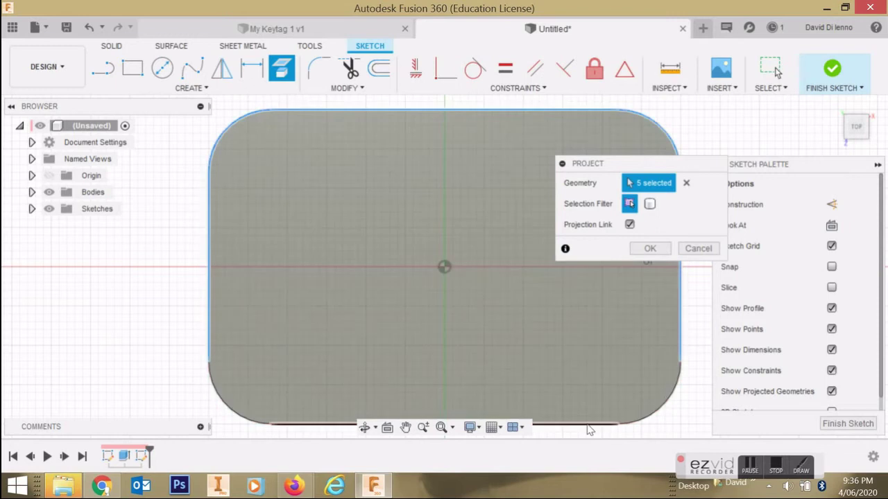
left_click(594, 423)
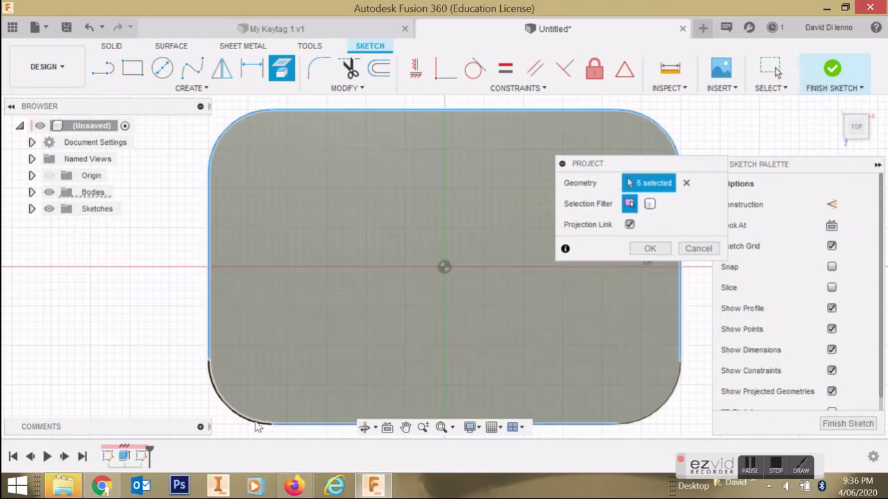
left_click(255, 423)
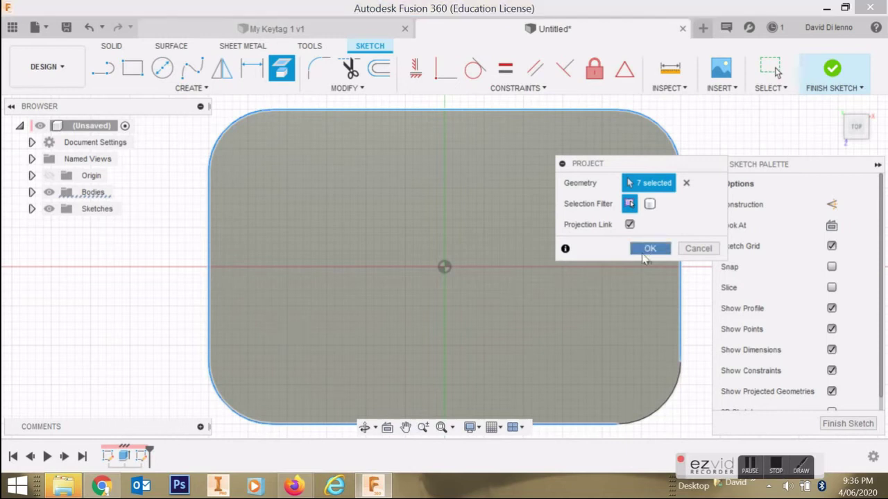
left_click(648, 249)
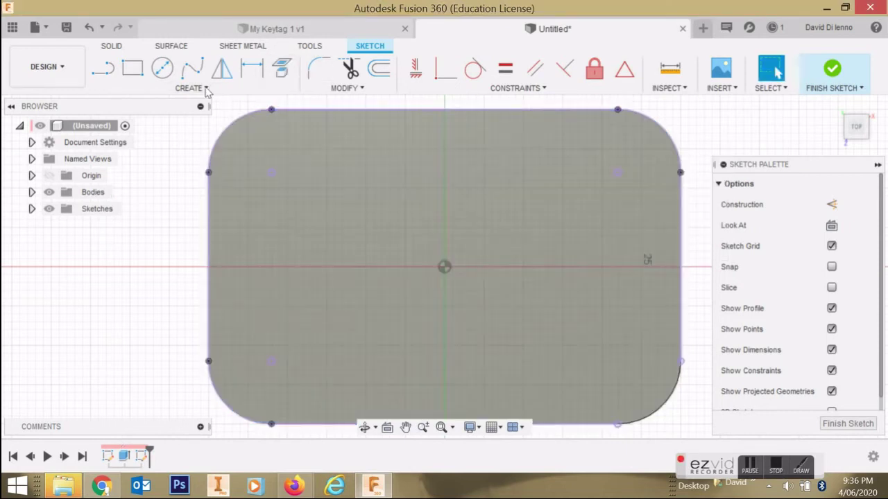
- Offset the projected tag outline 3 mm inward (-3 mm)
left_click(380, 72)
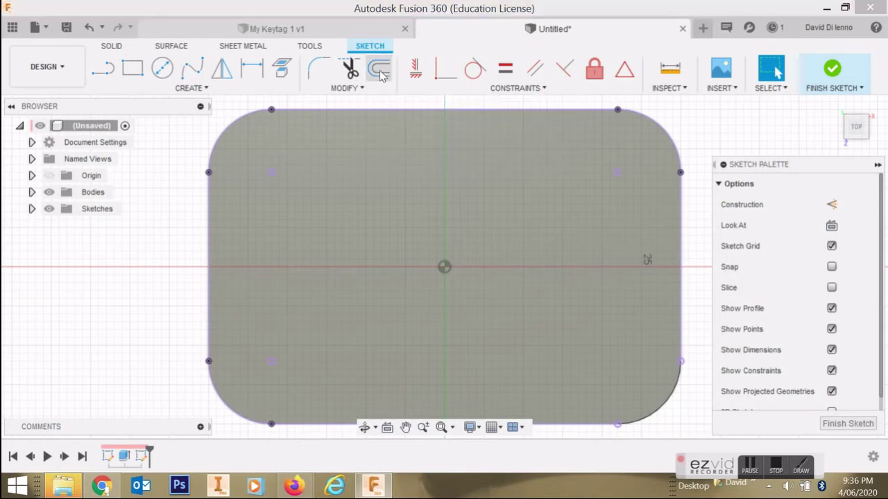
left_click(317, 109)
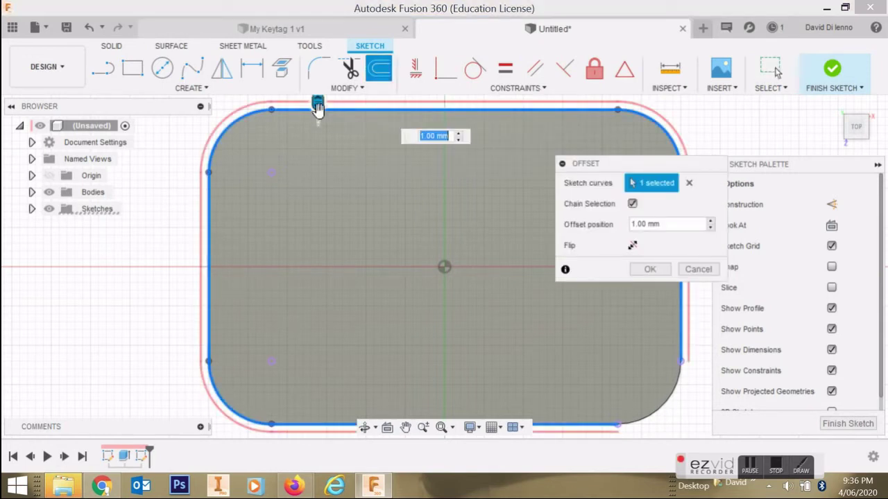
left_click_drag(318, 110, 319, 139)
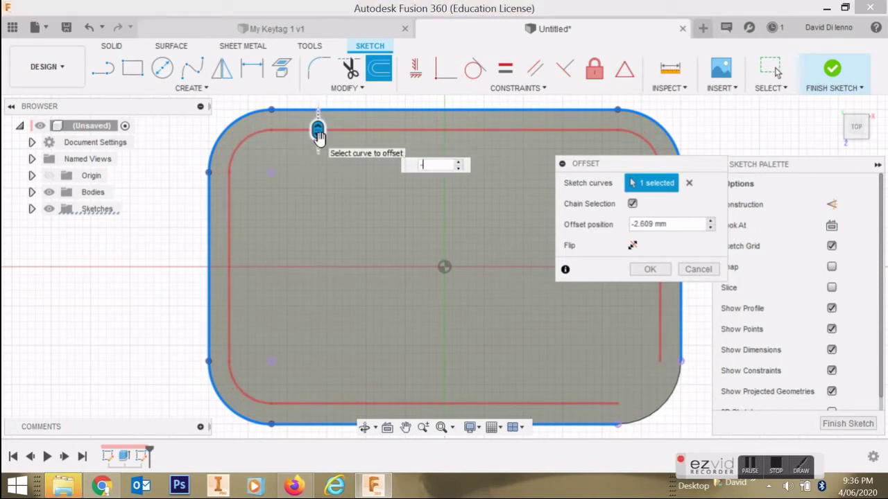
key("Return")
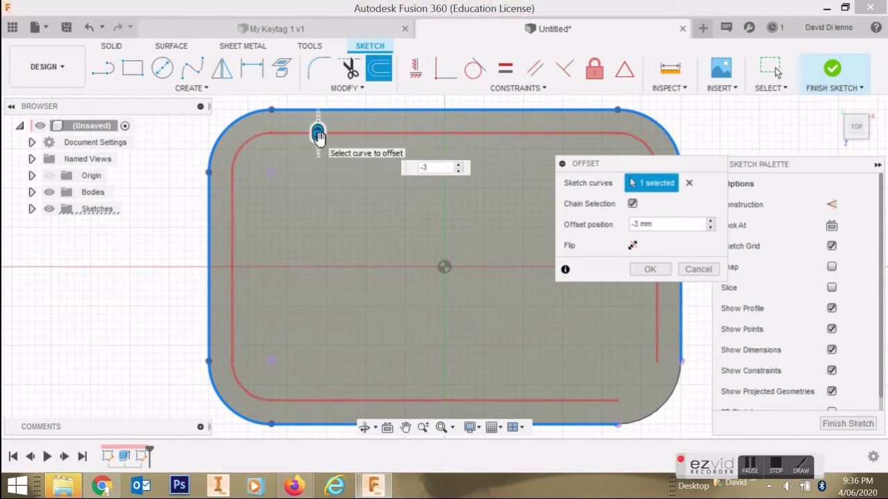
key("Return")
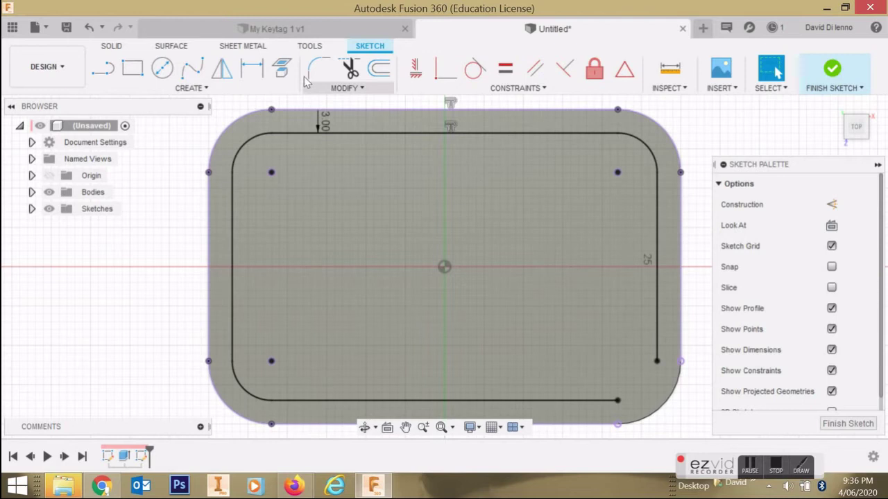
- Fillet the inner outline's bottom-right corner between the right and bottom lines at 6 mm radius
left_click(319, 67)
left_click(656, 340)
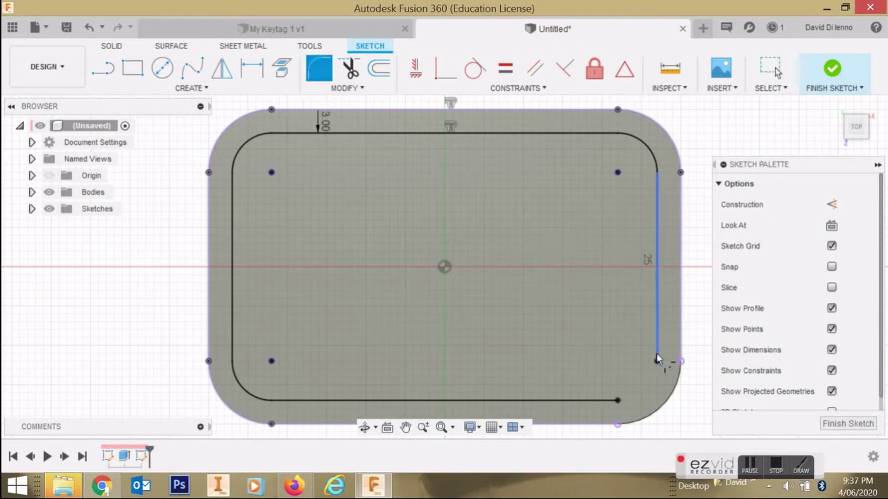
left_click(617, 402)
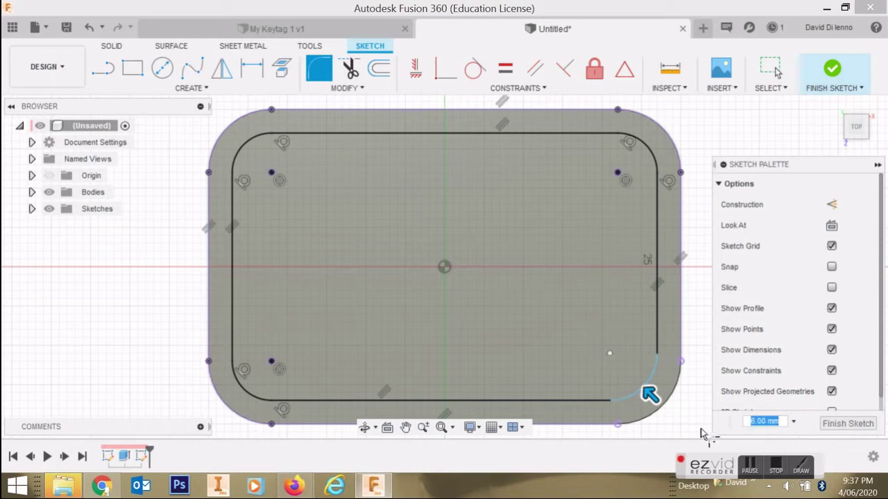
key("Return")
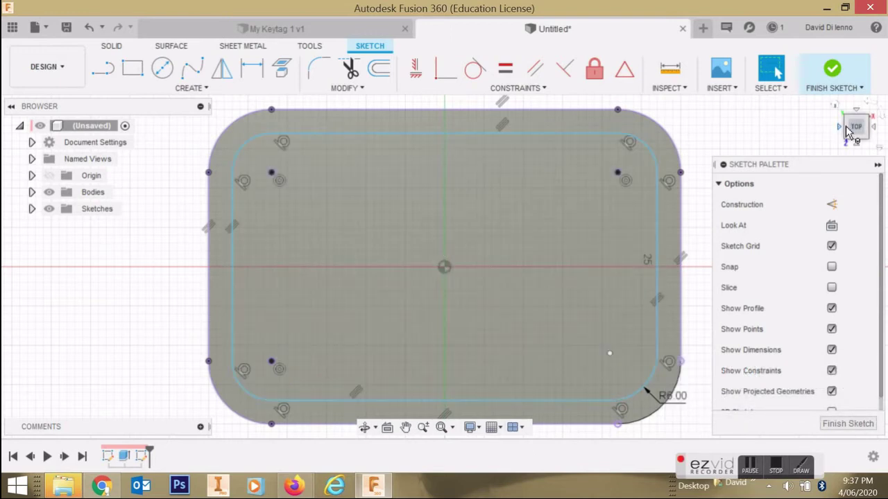
left_click_drag(860, 132, 884, 104)
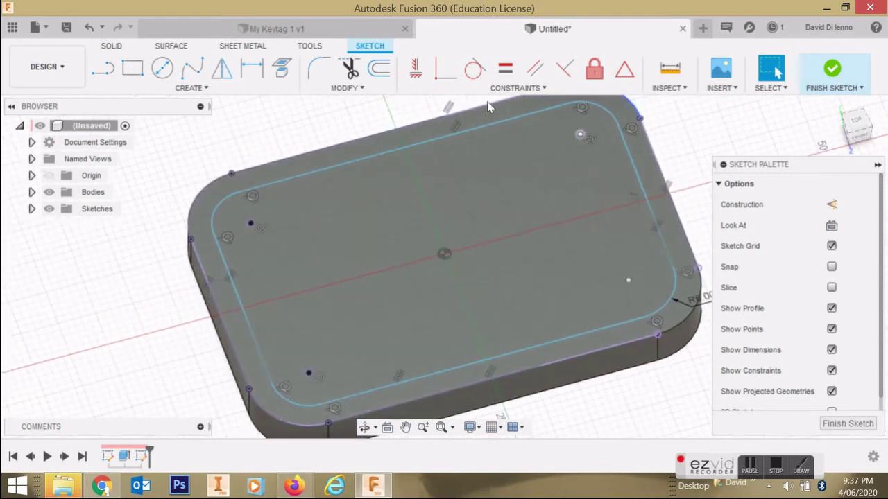
- Extrude-cut the inner rounded profile down into the tag to form a recessed panel with a raised rim
left_click(112, 46)
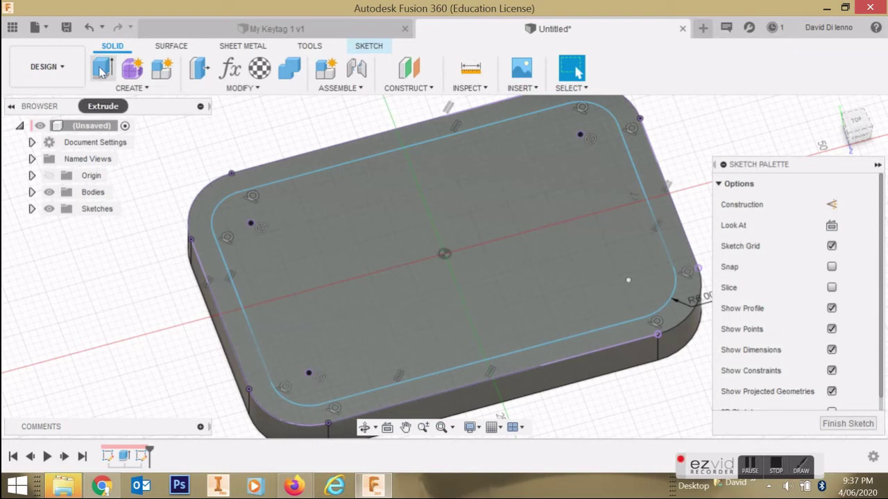
left_click(101, 69)
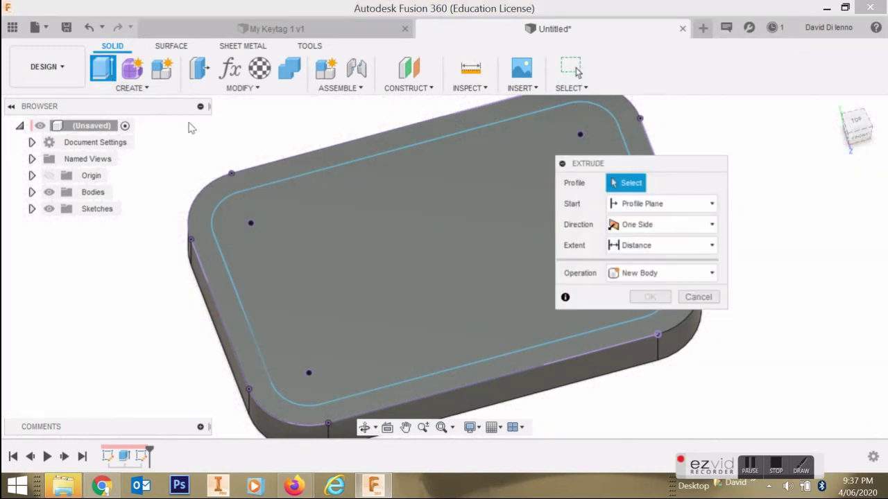
left_click(326, 205)
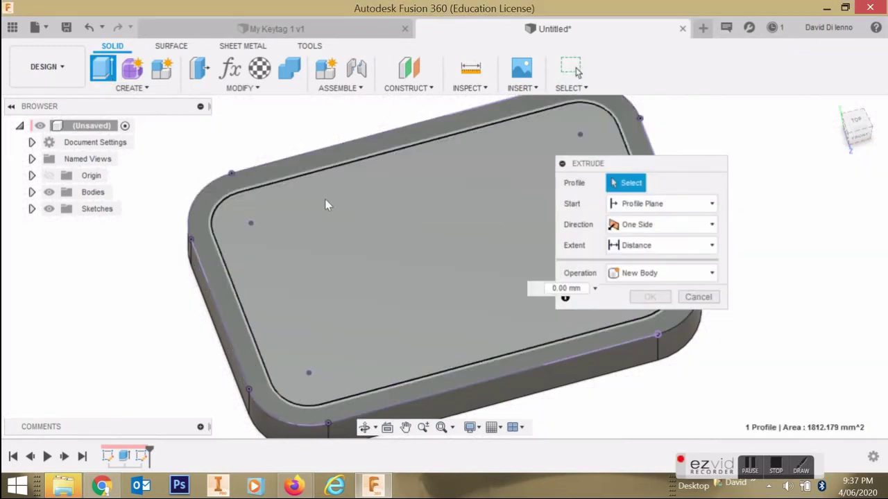
mouse_move(443, 247)
left_mouse_down()
mouse_move(446, 271)
mouse_move(445, 264)
left_mouse_up()
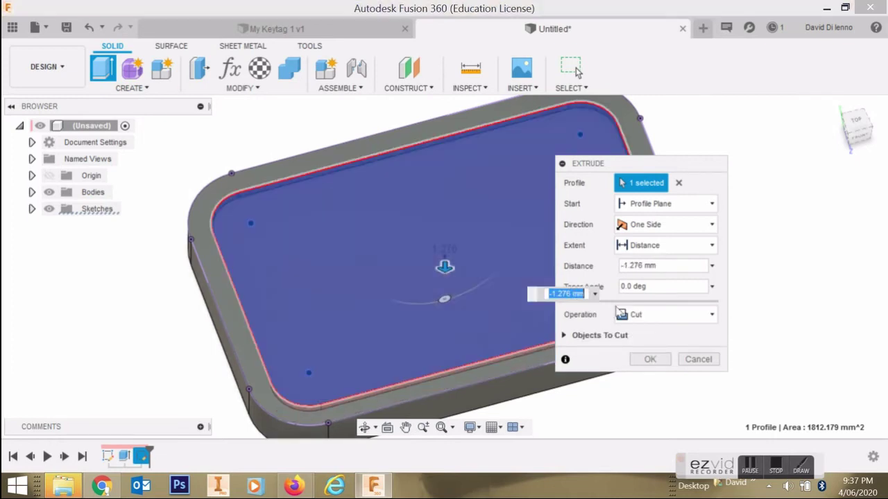
left_click(709, 319)
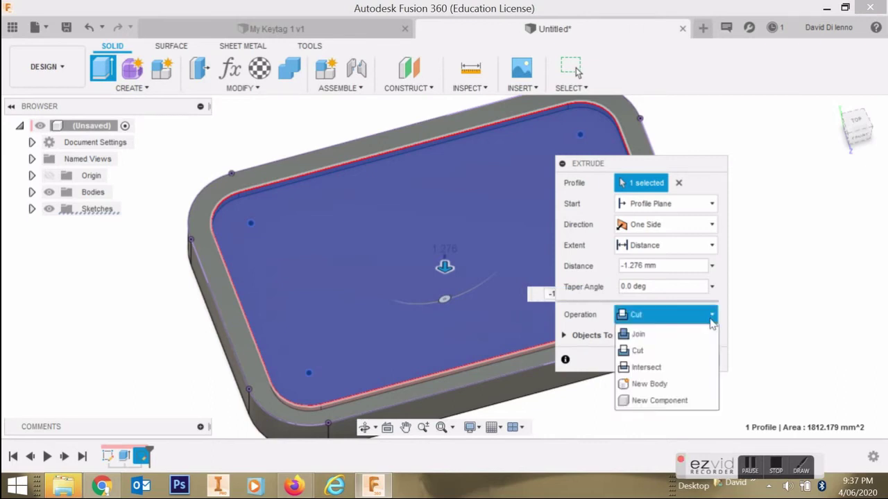
left_click(638, 351)
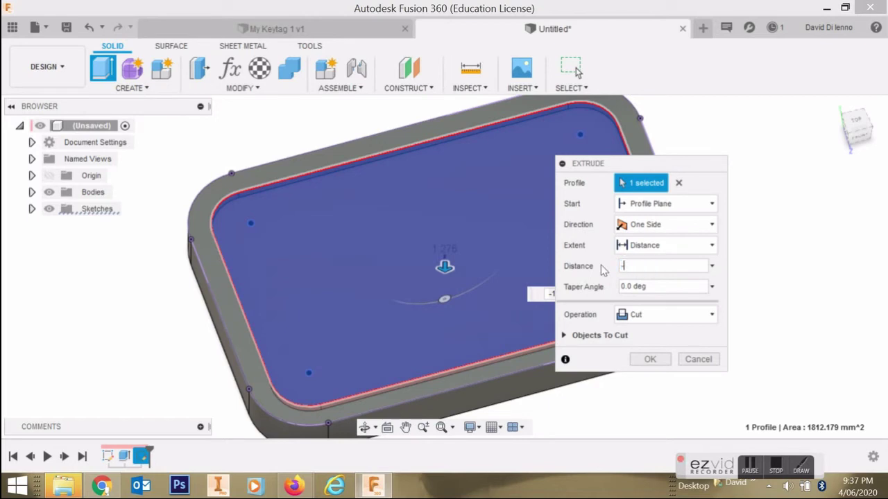
key("Return")
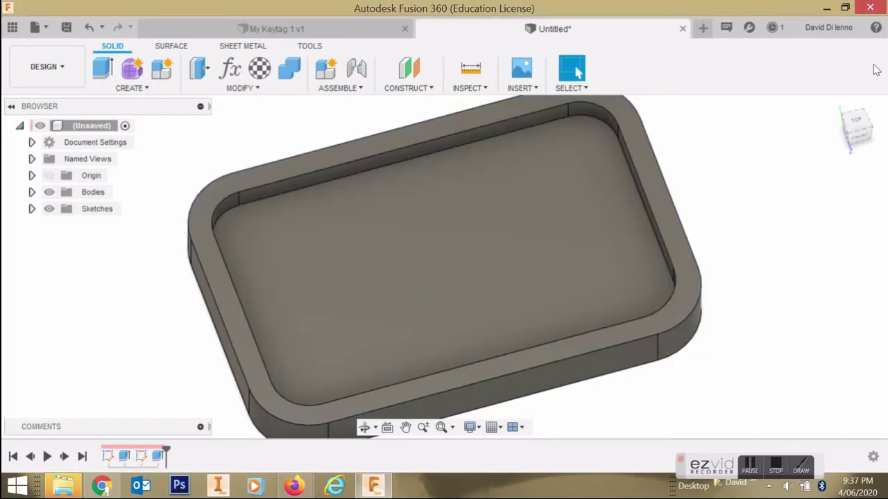
- Switch the visual style to Shaded with Hidden Edges and view the tag from the top
mouse_move(862, 130)
left_mouse_down()
mouse_move(847, 122)
mouse_move(853, 129)
left_mouse_up()
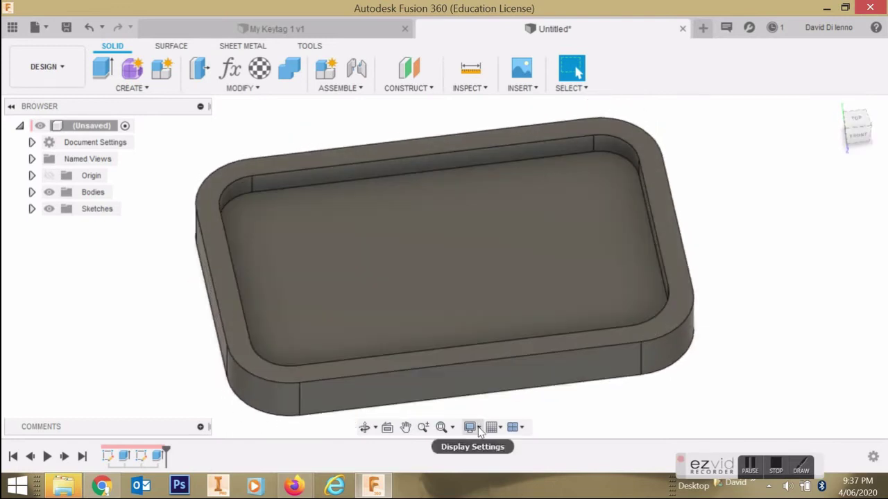
left_click(479, 429)
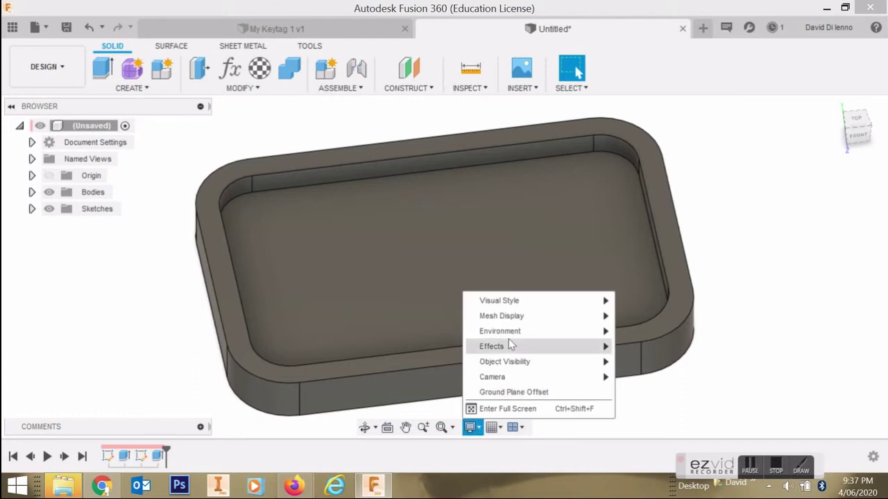
mouse_move(525, 302)
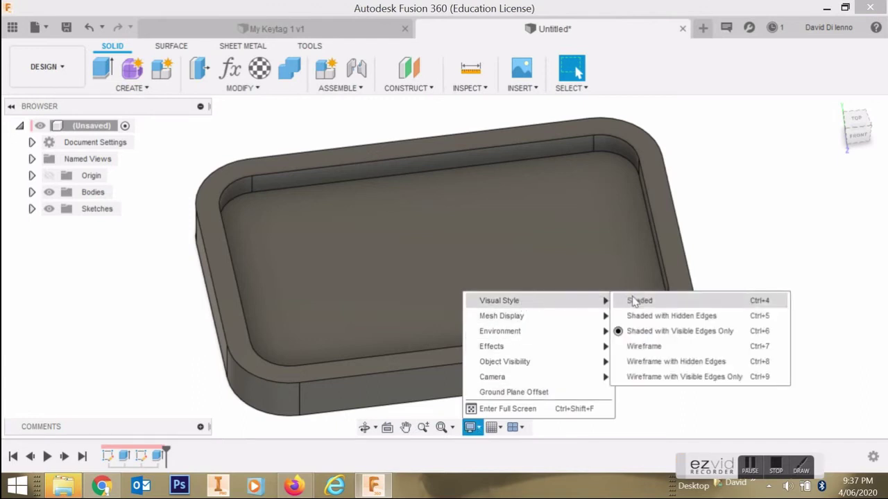
left_click(643, 318)
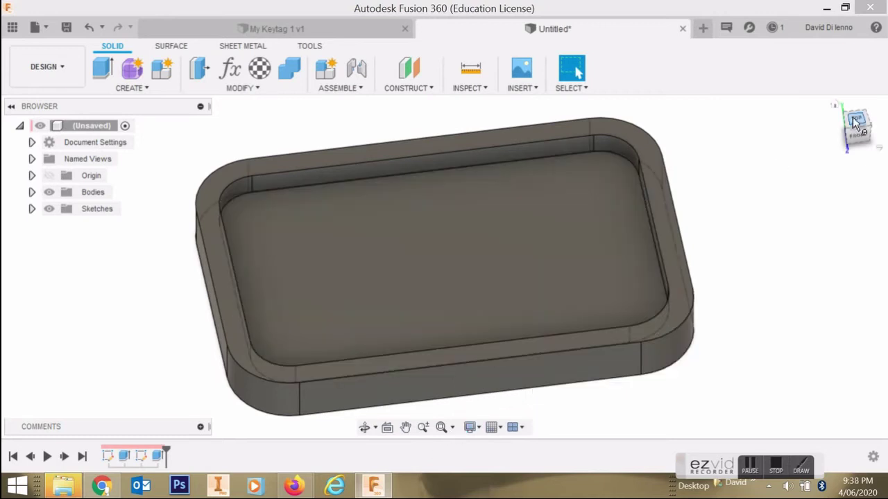
left_click_drag(858, 122, 858, 86)
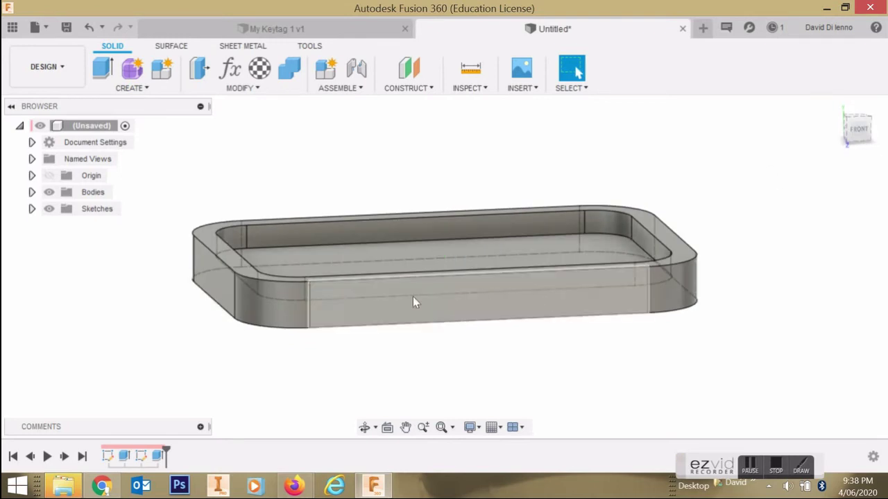
left_click(862, 130)
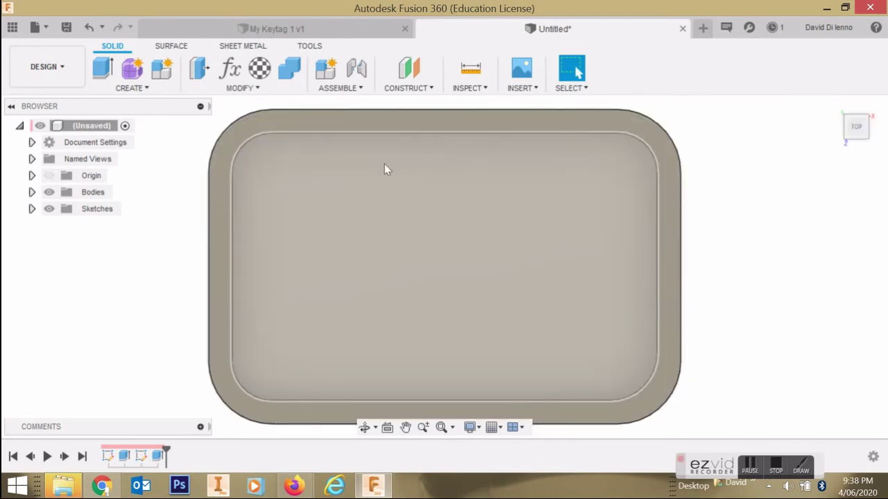
- Cancel the accidentally started Extrude command
left_click(146, 89)
left_click(142, 77)
left_click(144, 88)
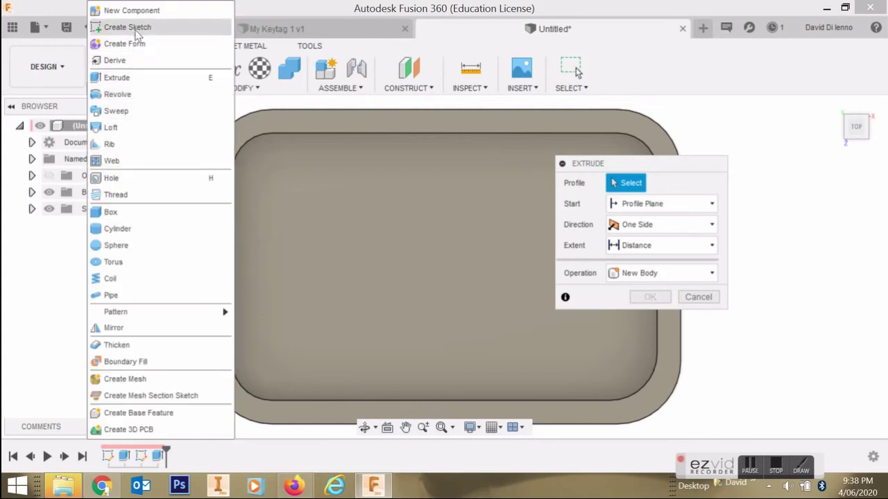
key("Escape")
key("Escape")
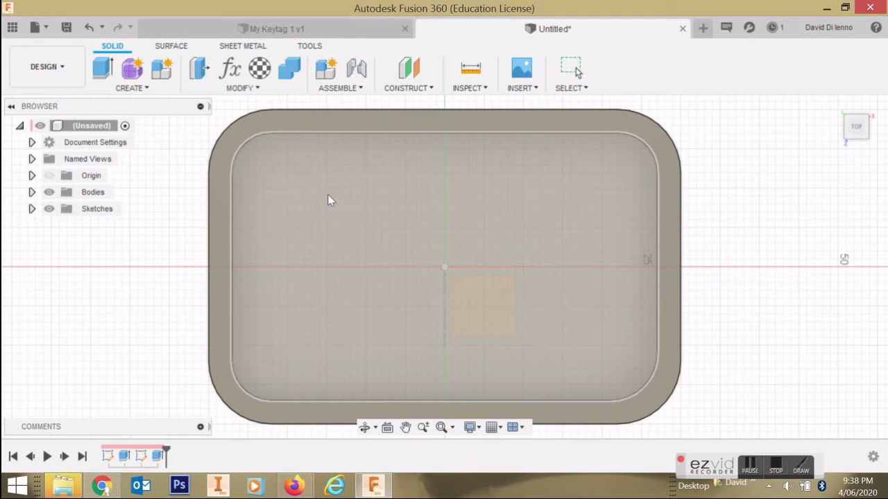
- Start a new sketch on the recessed panel floor and fit the tag in view
left_click(332, 197)
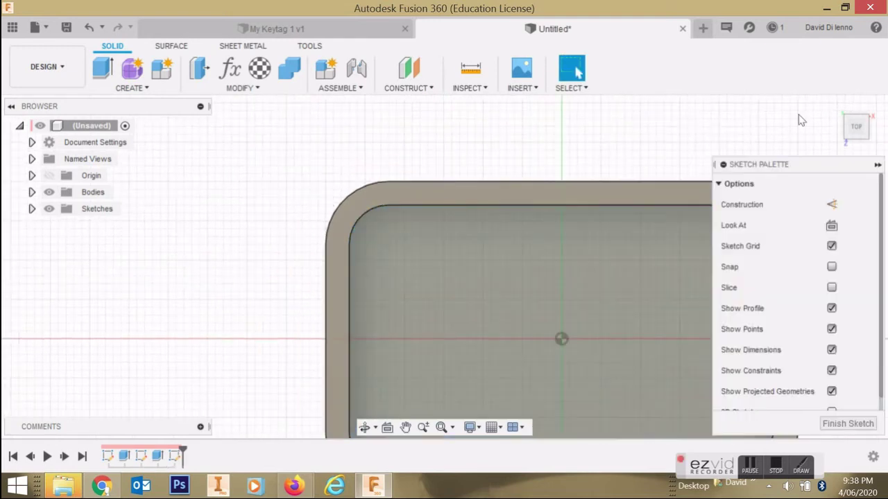
left_click(441, 430)
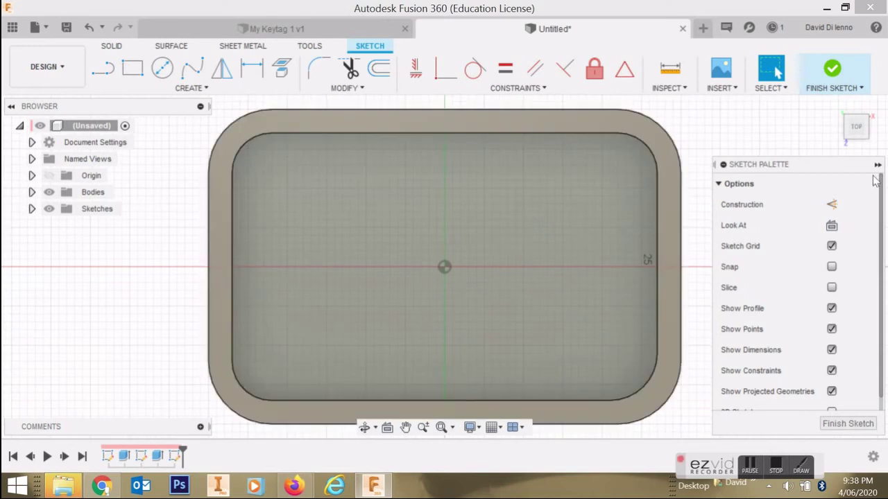
left_click(864, 135)
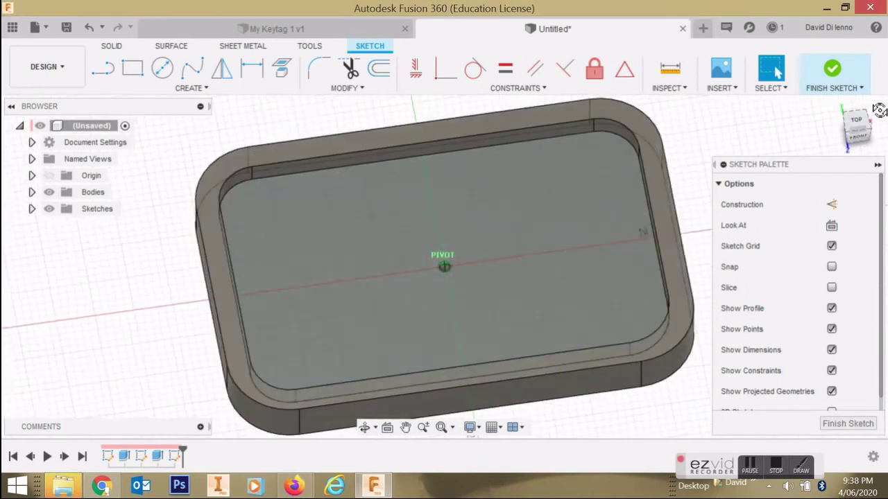
left_click(206, 89)
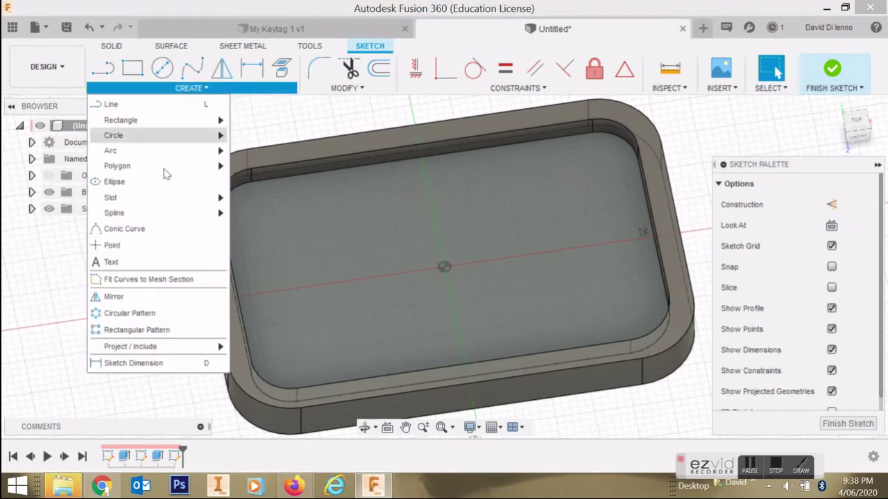
- Place the David sketch text on the panel floor, rotated upright and moved toward the centre
left_click(127, 267)
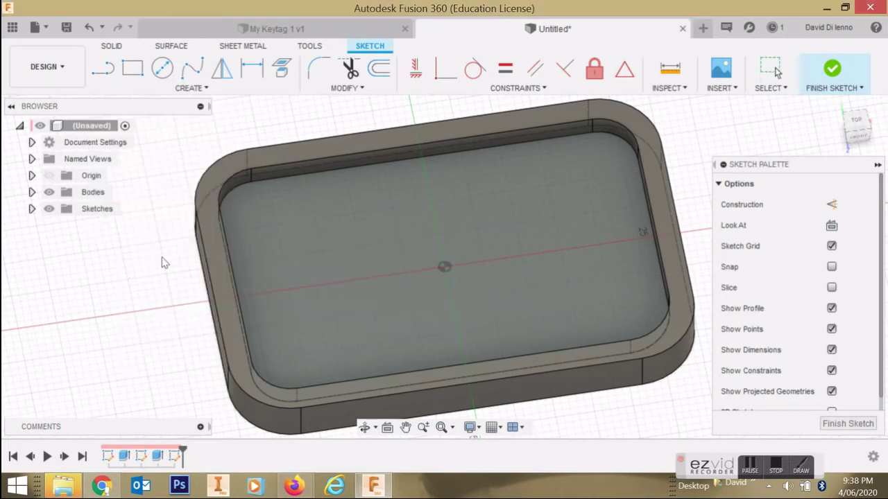
left_click(270, 215)
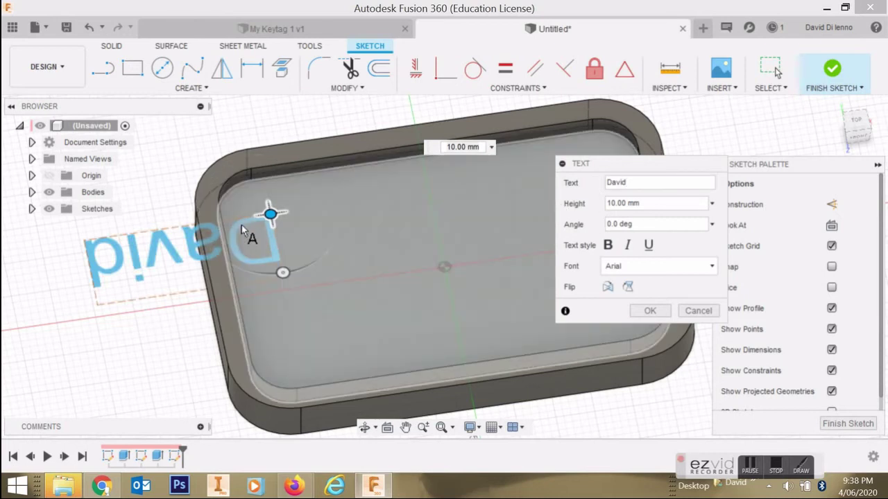
left_click_drag(283, 273, 265, 173)
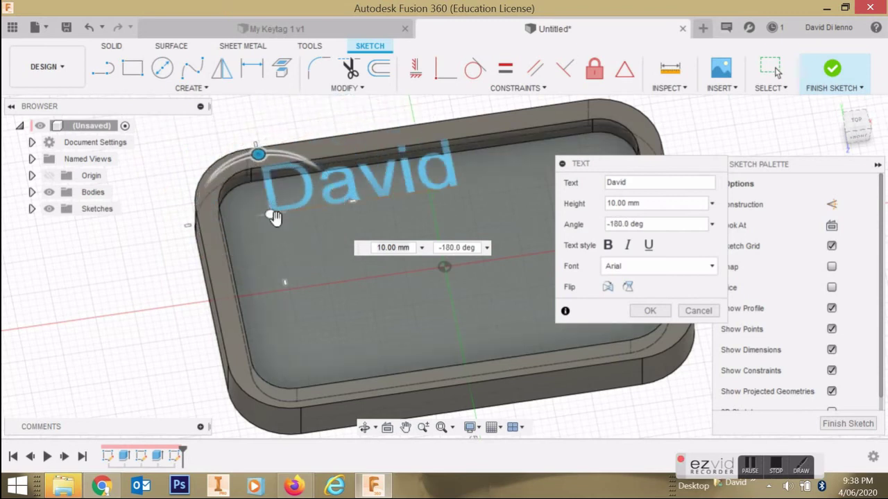
mouse_move(274, 217)
left_mouse_down()
mouse_move(333, 252)
mouse_move(355, 300)
left_mouse_up()
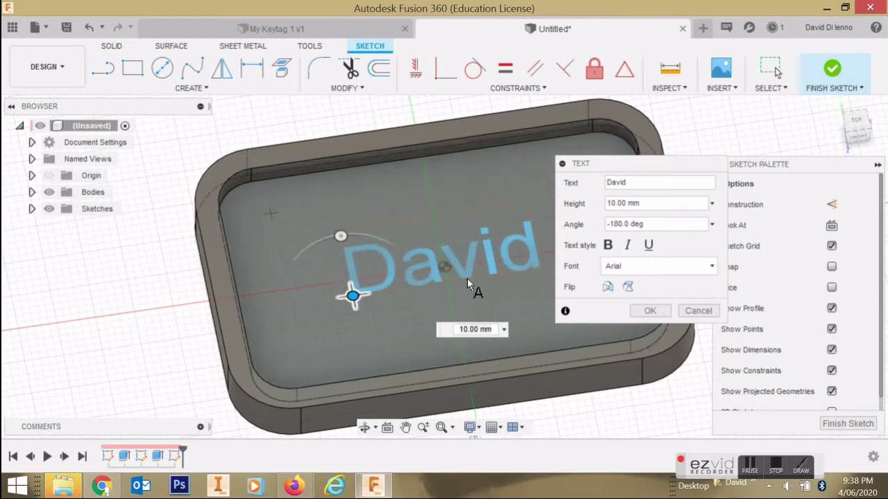
- Make the David text bold at 15.00 mm height and centre it on the recessed panel
left_click(607, 244)
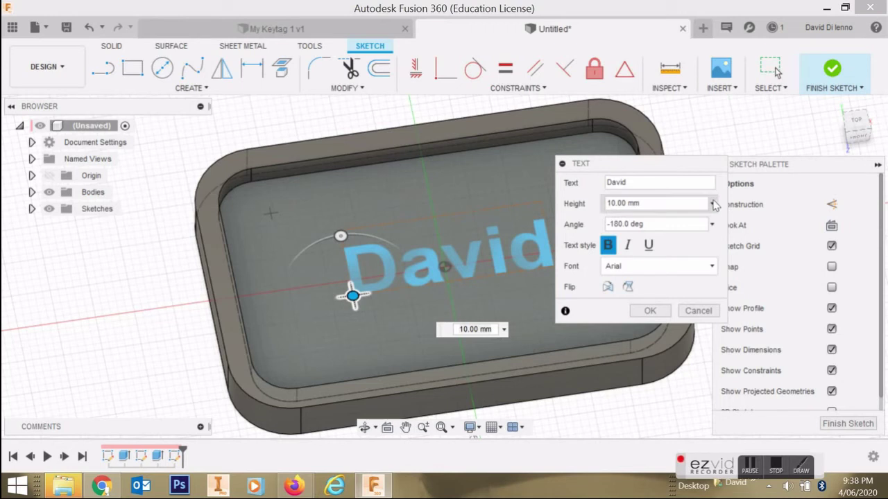
left_click(713, 203)
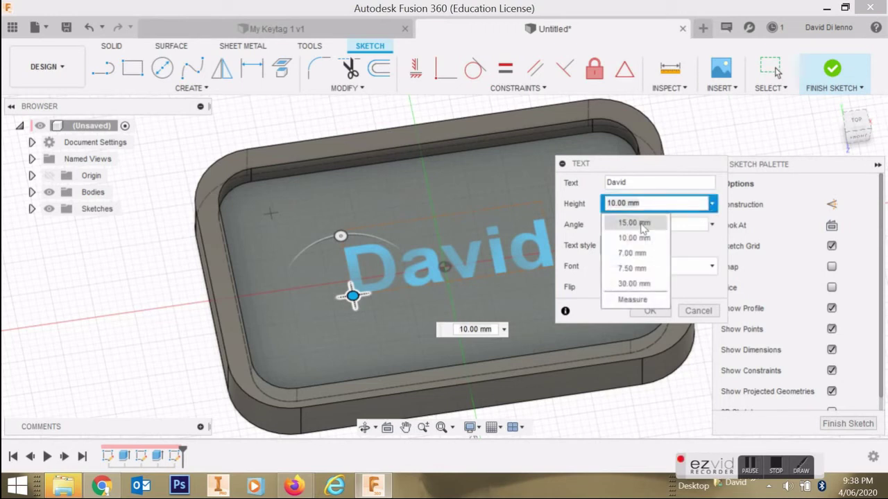
left_click(636, 223)
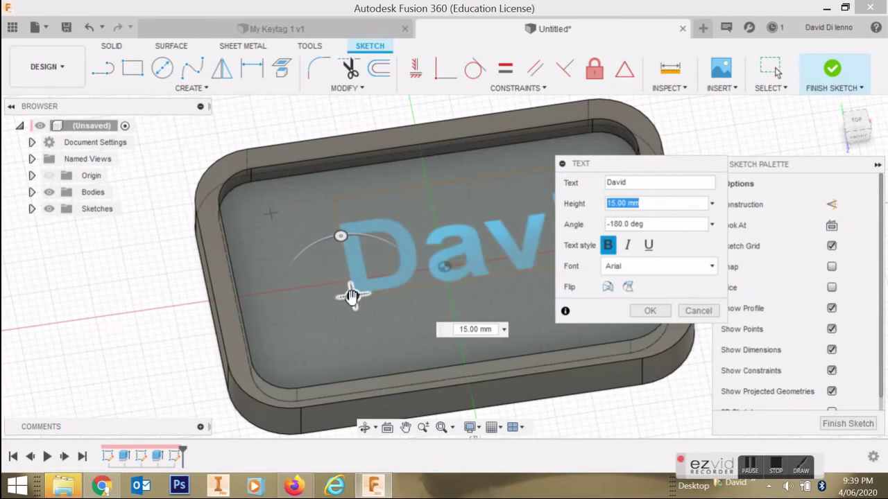
left_click_drag(352, 297, 299, 305)
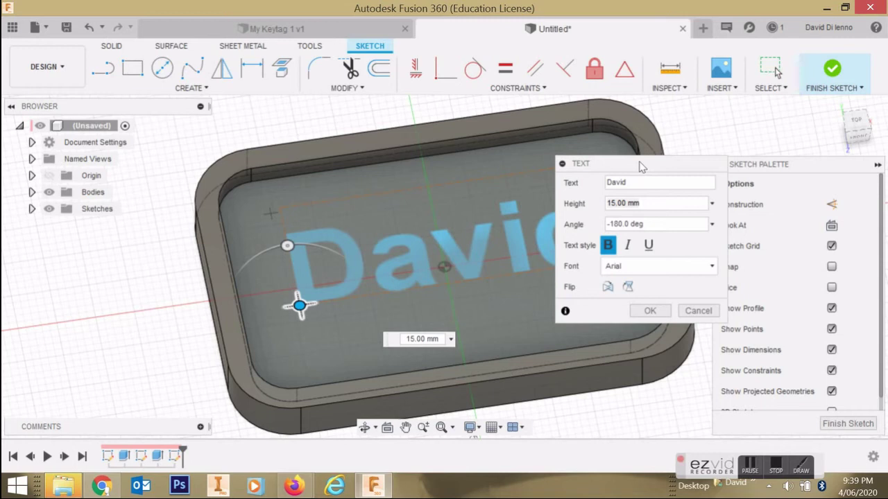
left_click_drag(641, 167, 791, 126)
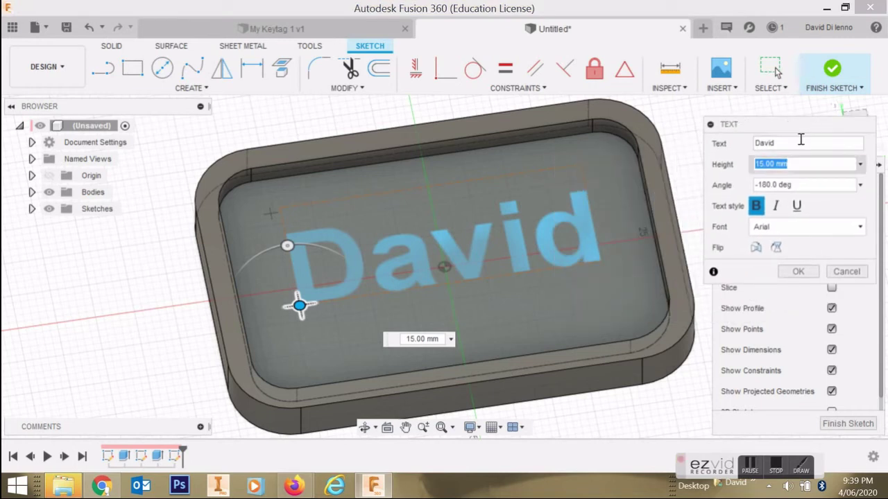
mouse_move(798, 136)
left_mouse_down()
mouse_move(691, 137)
mouse_move(208, 180)
mouse_move(156, 256)
mouse_move(127, 272)
left_mouse_up()
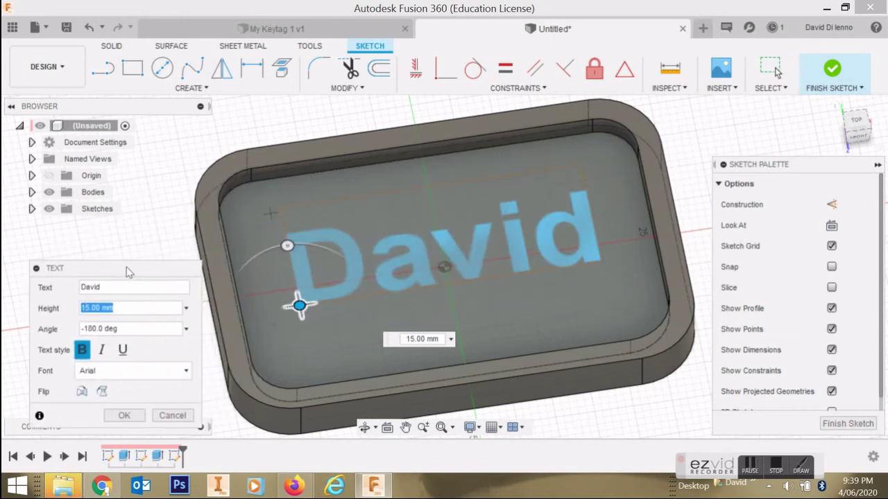
left_click(857, 123)
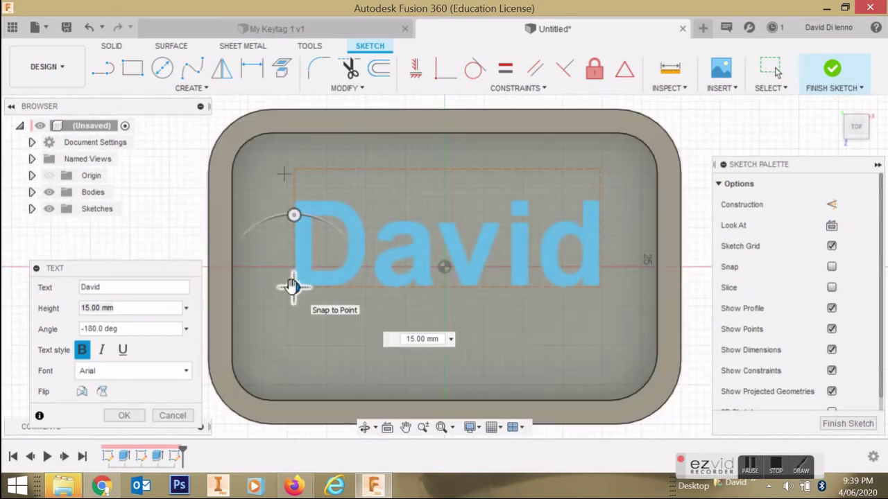
mouse_move(293, 286)
left_mouse_down()
mouse_move(298, 301)
mouse_move(286, 305)
left_mouse_up()
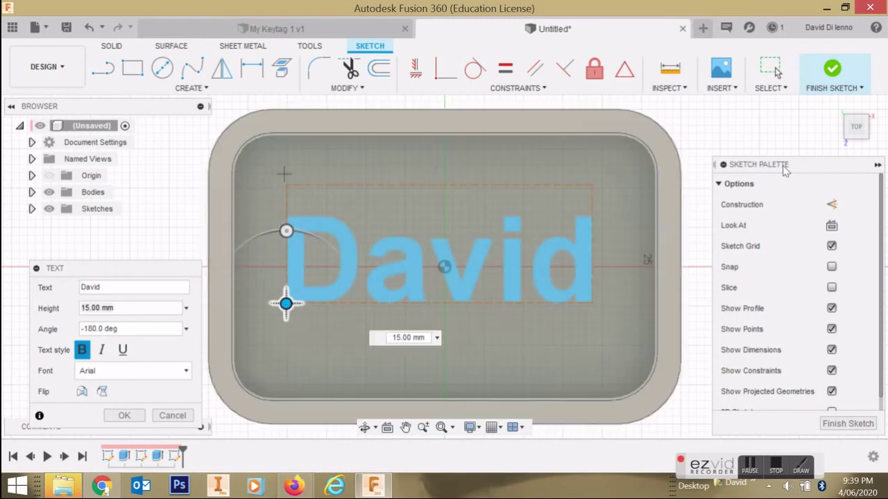
left_click(833, 70)
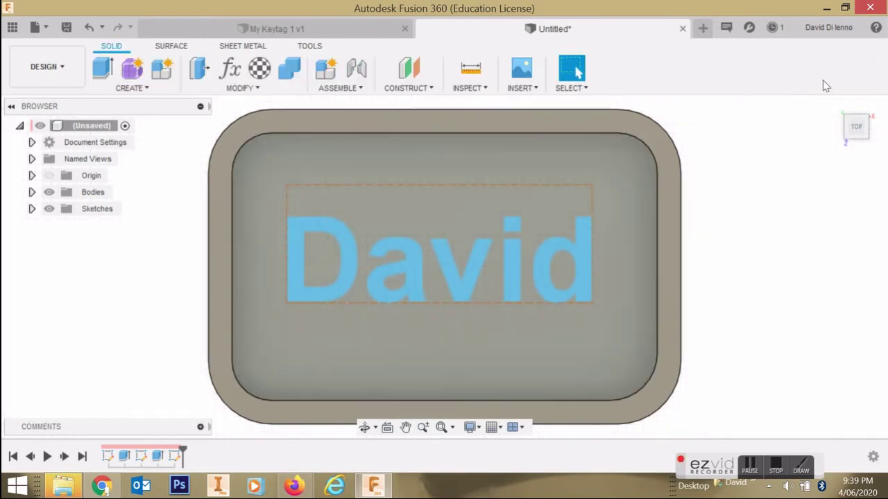
left_click(875, 109)
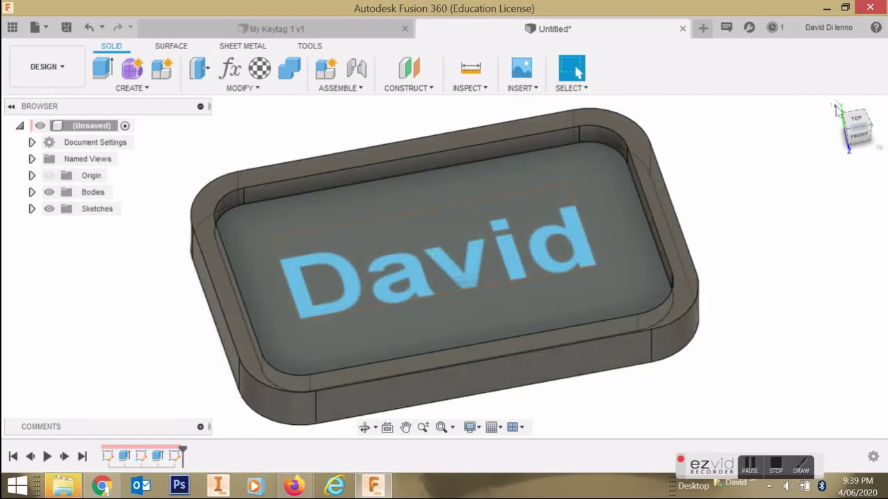
left_click(104, 67)
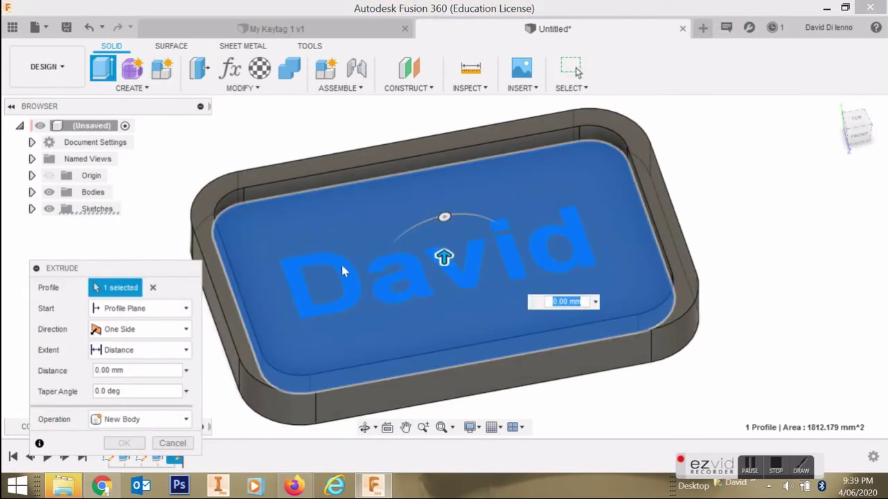
left_click(347, 276)
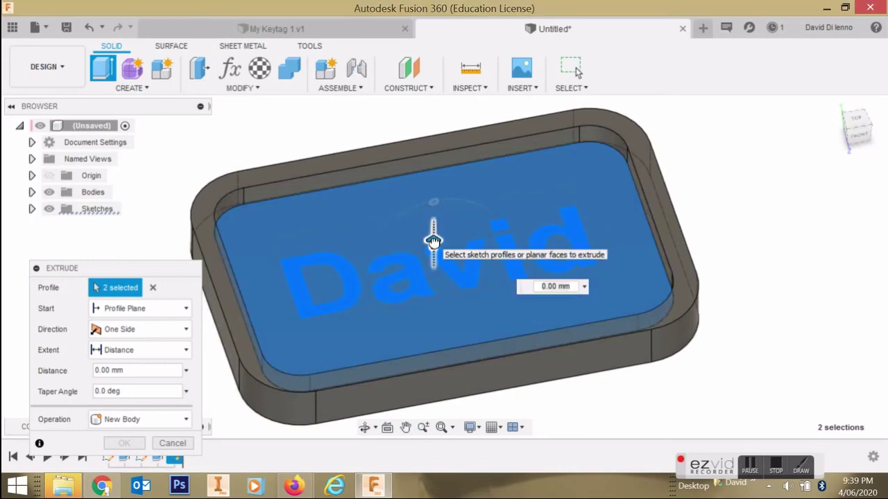
mouse_move(432, 241)
left_mouse_down()
mouse_move(435, 218)
mouse_move(436, 257)
mouse_move(437, 236)
left_mouse_up()
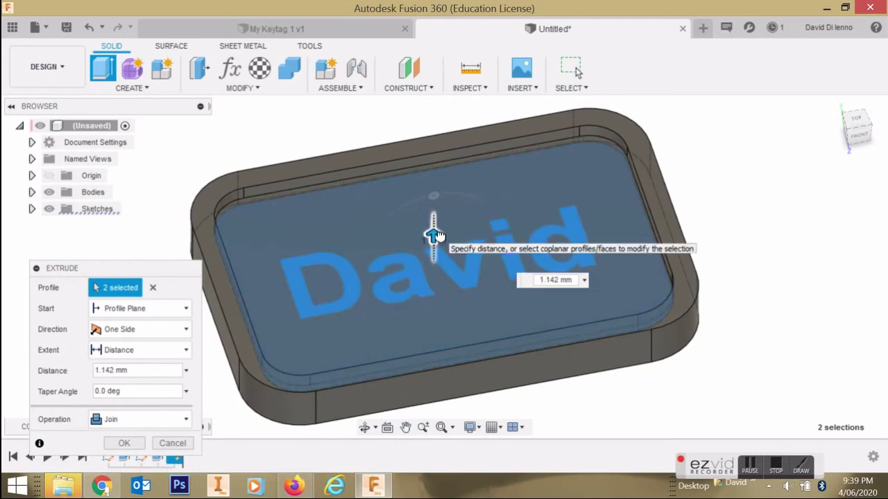
left_click_drag(130, 370, 97, 374)
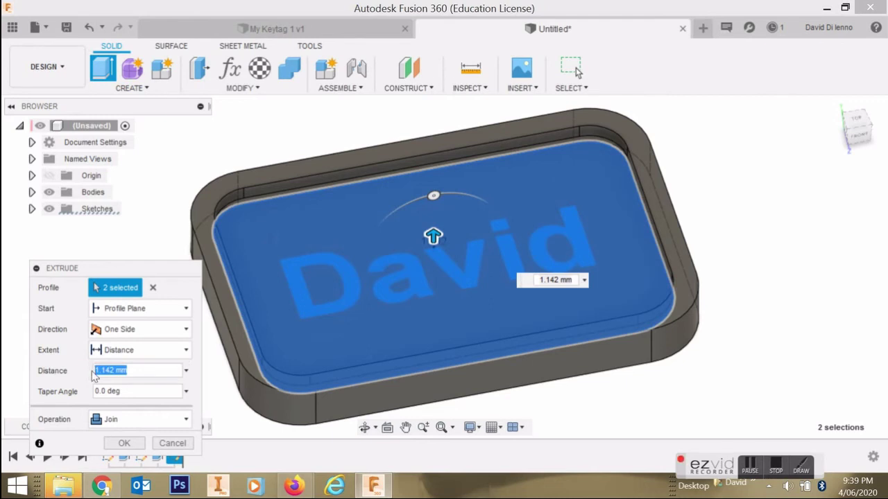
type("0")
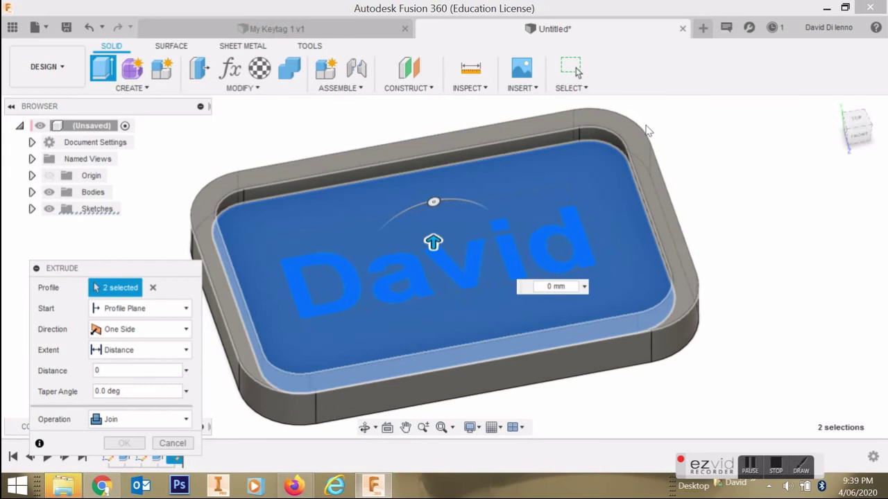
key("Escape")
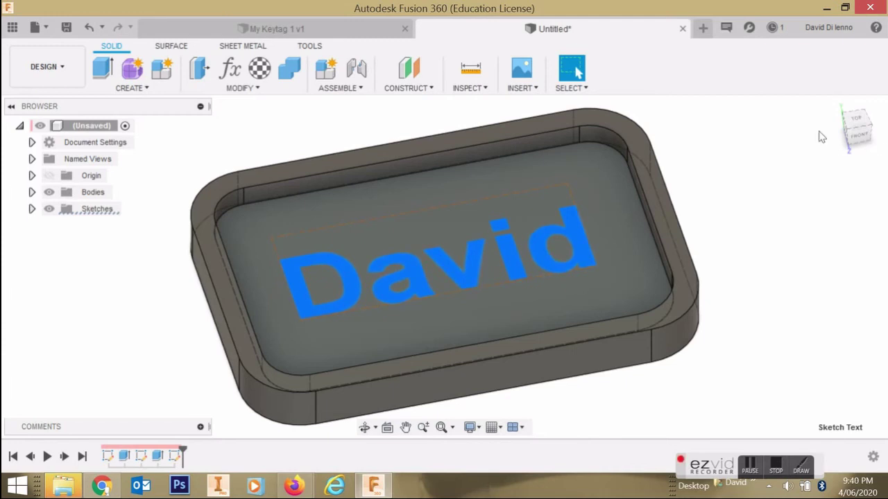
- Reopen Sketch3 for editing and change the David text font to Calibri
mouse_move(821, 136)
middle_mouse_down("shift")
mouse_move(821, 90)
mouse_move(821, 149)
middle_mouse_up("shift")
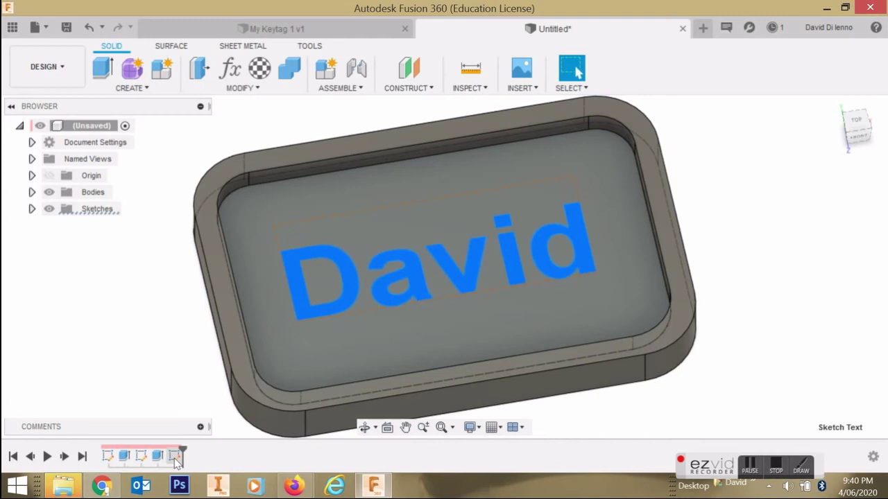
right_click(176, 457)
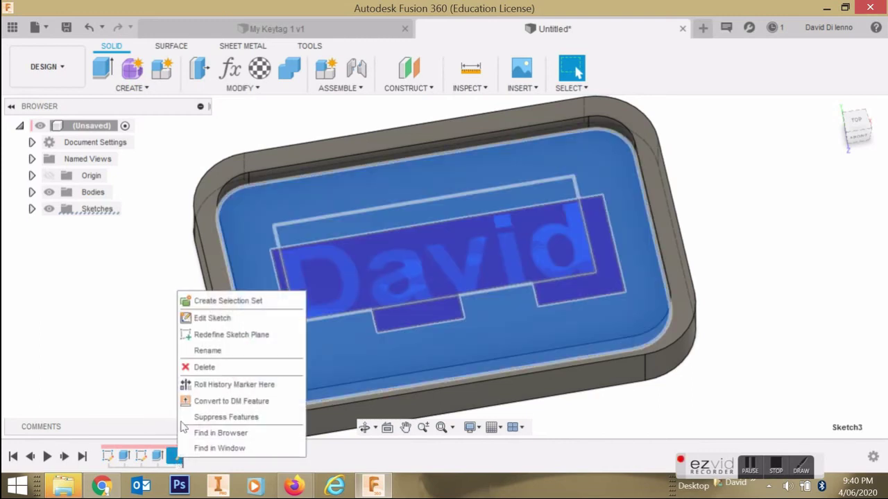
left_click(211, 318)
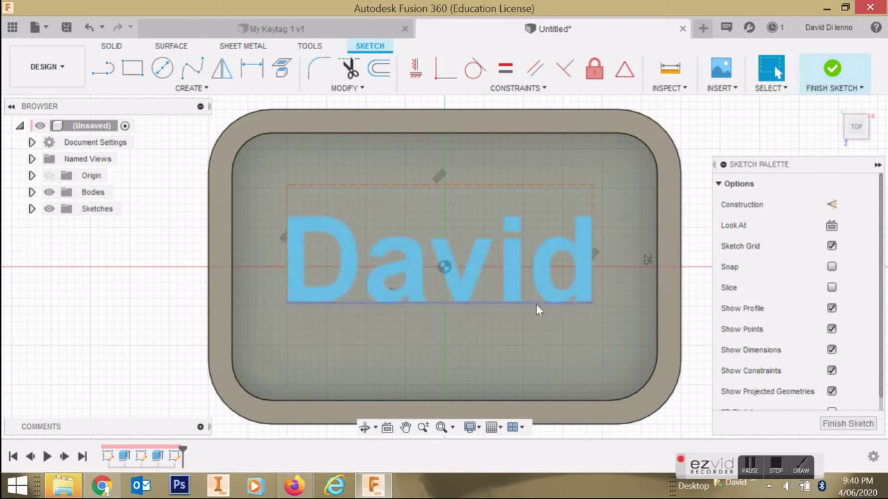
double_click(509, 270)
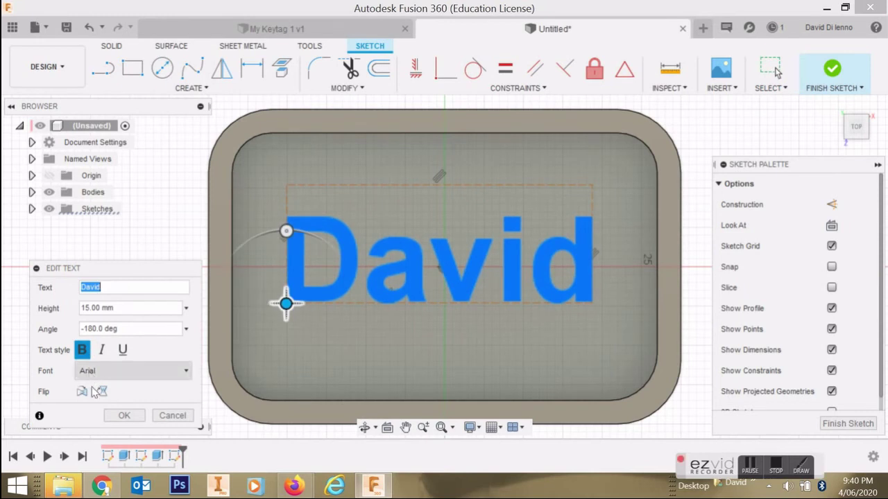
left_click(187, 375)
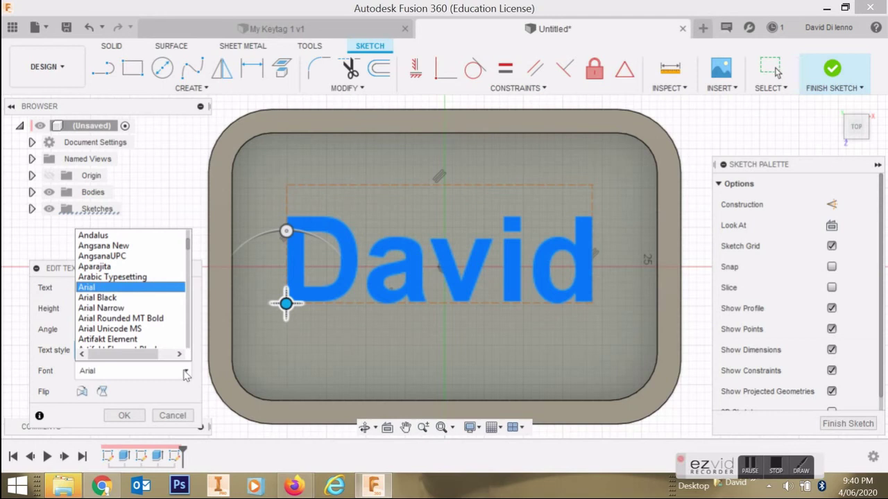
scroll(132, 312, "down", 6)
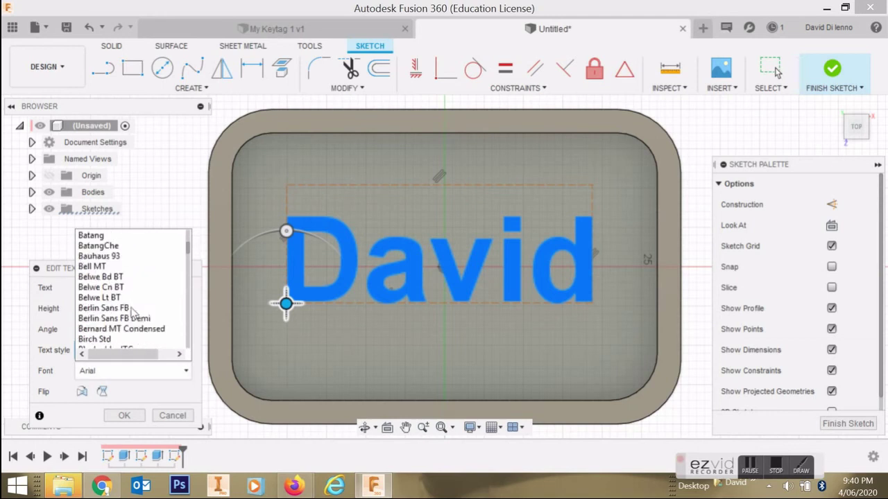
scroll(132, 312, "down", 6)
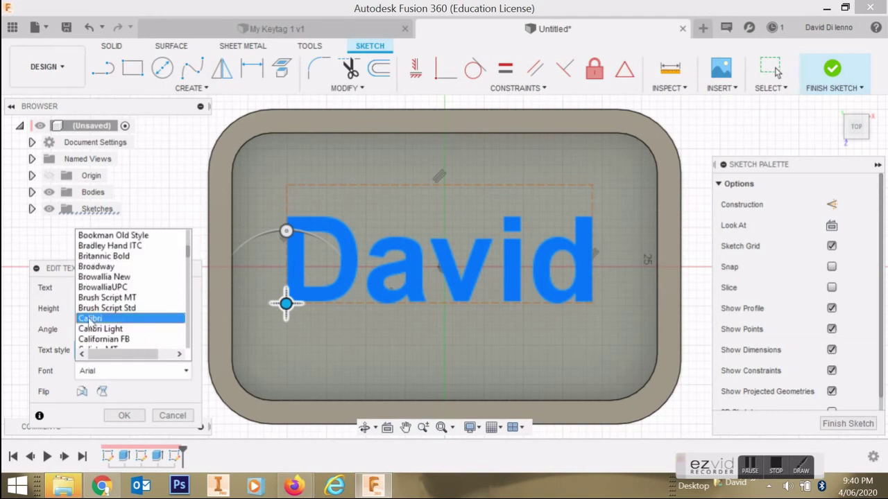
left_click(90, 318)
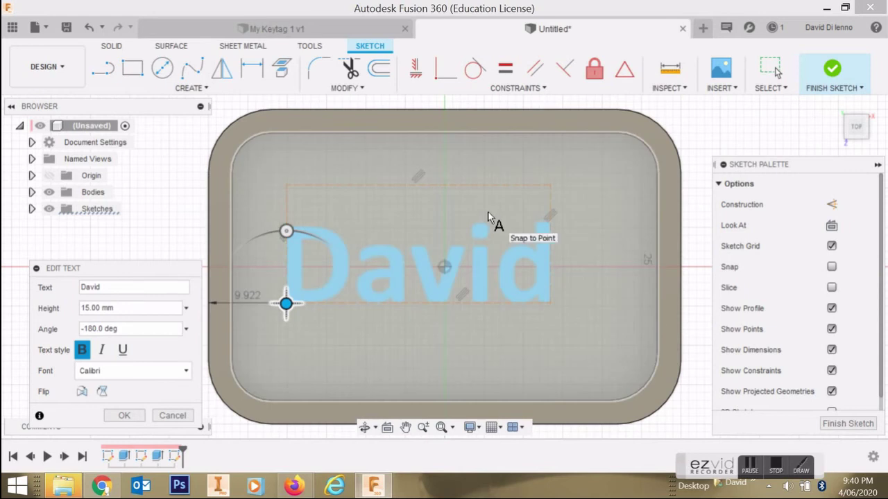
- Set the text height to 17.00 mm, recentre it on the panel, and finish the sketch
left_click_drag(285, 302, 311, 303)
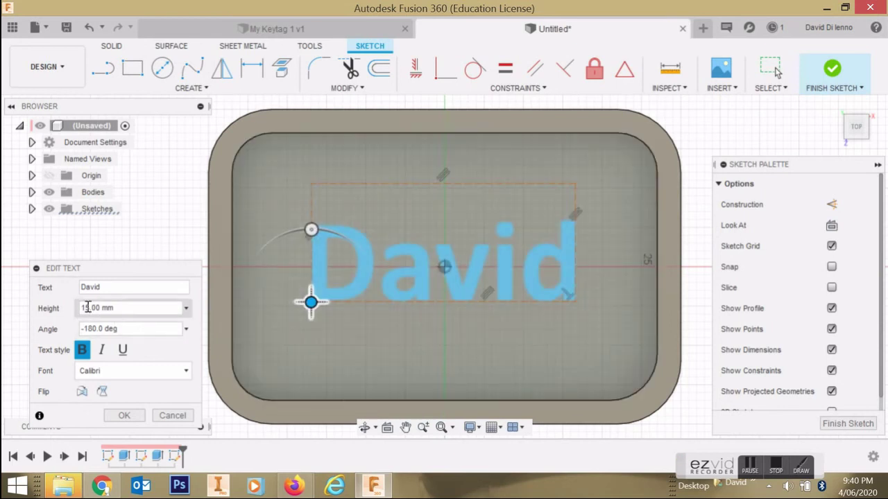
left_click(88, 308)
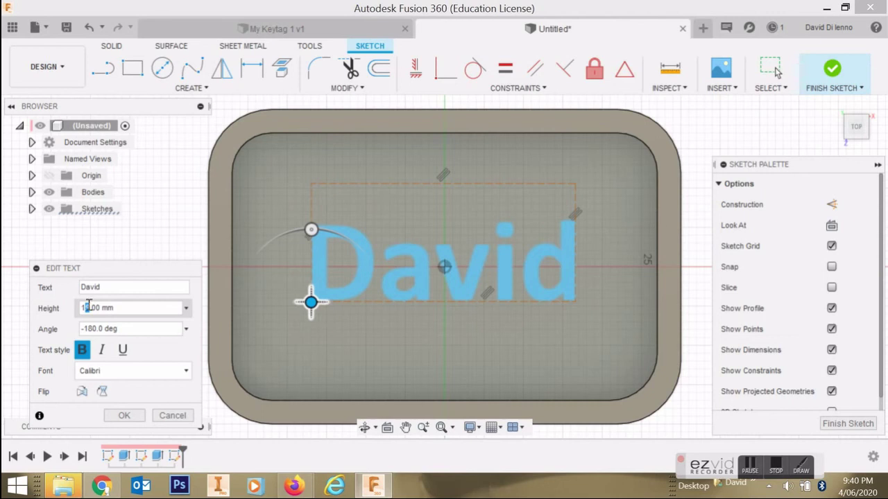
type("4")
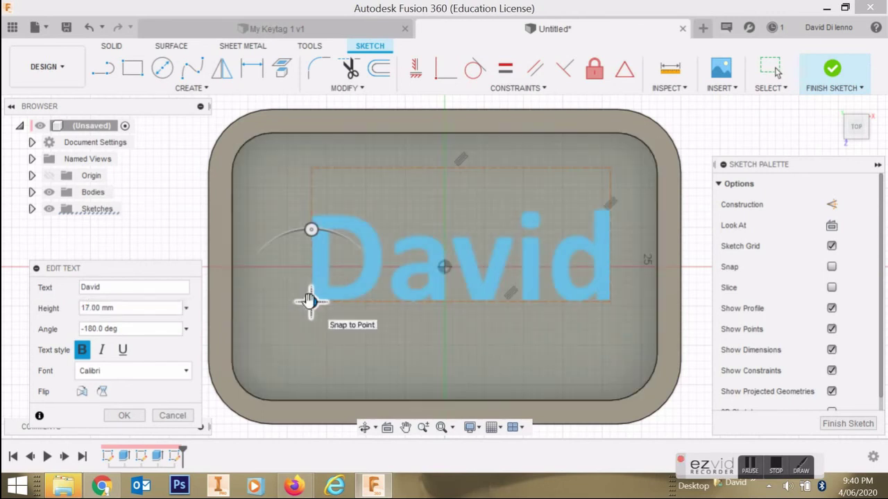
left_click_drag(310, 300, 301, 303)
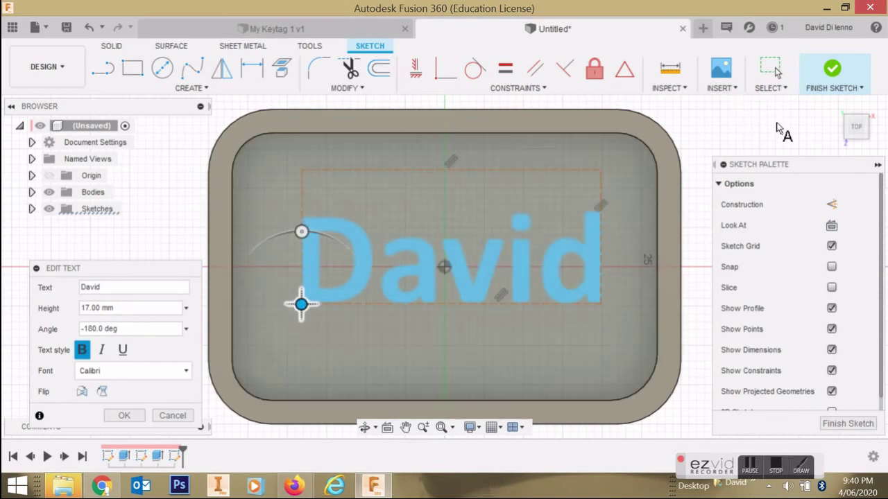
left_click(832, 69)
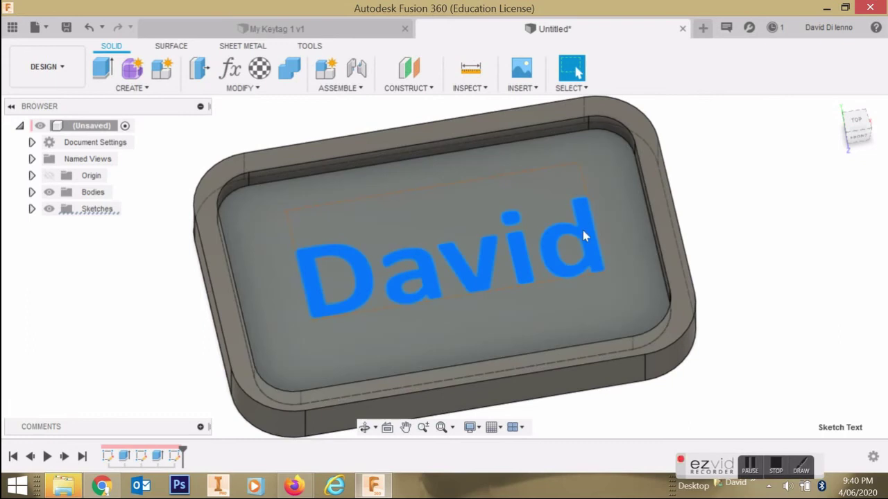
- Extrude the David text 3 mm upward, joined to the tag body
left_click(102, 69)
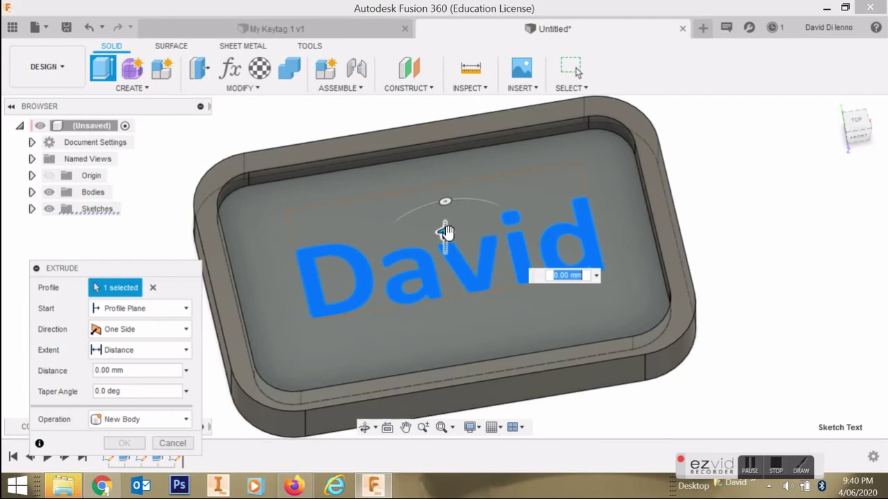
left_click_drag(448, 220, 416, 208)
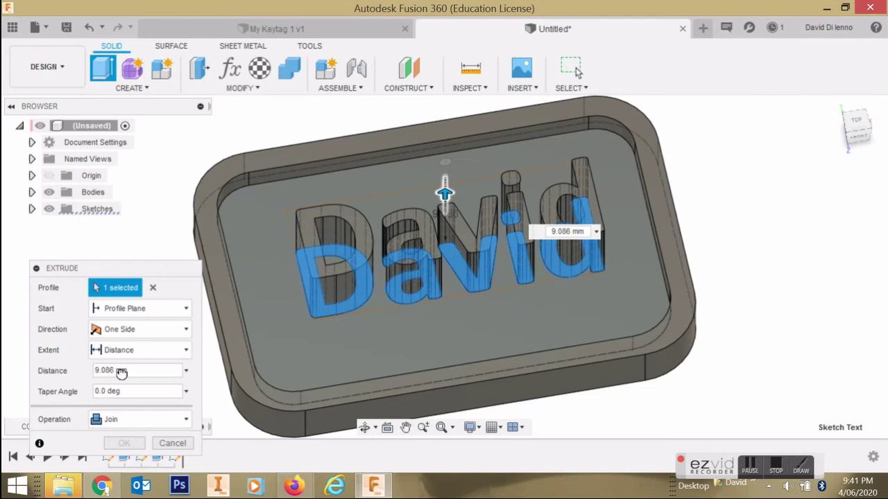
left_click_drag(132, 371, 91, 371)
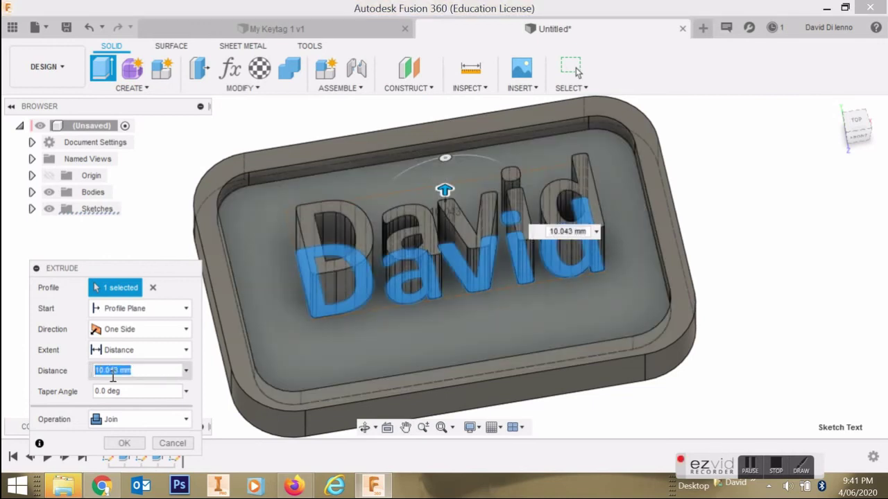
type("3")
key("Return")
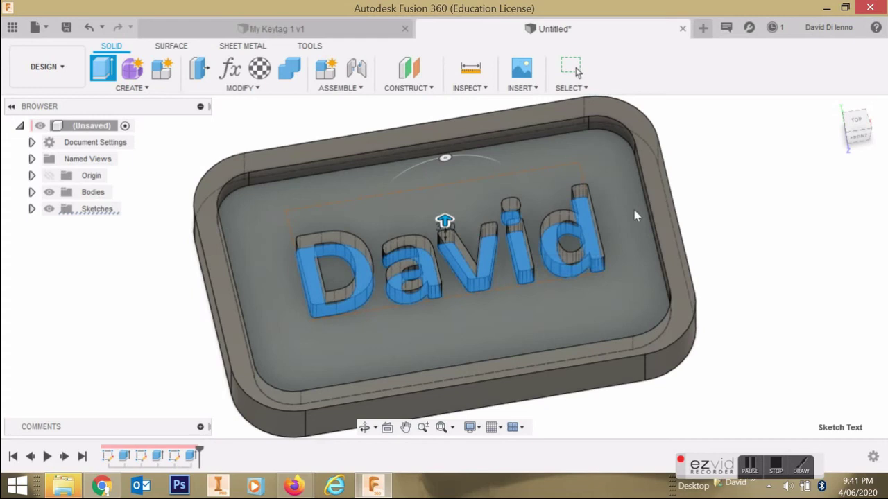
key("Escape")
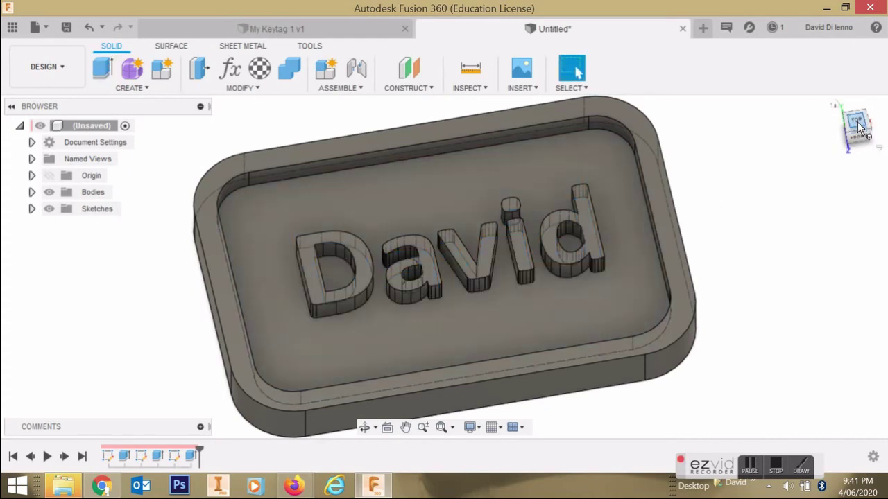
left_click(857, 123)
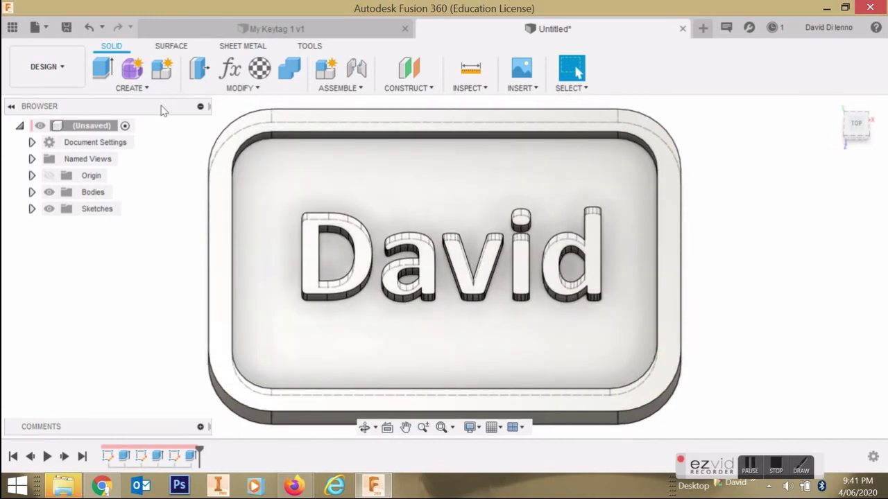
- Sketch a 6 mm diameter circle on the recessed panel near the tag's top-left corner
left_click(145, 88)
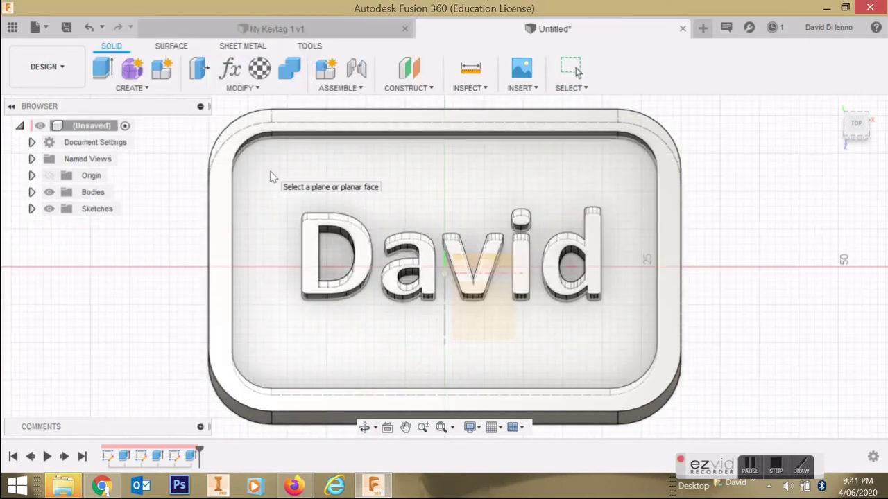
left_click(273, 177)
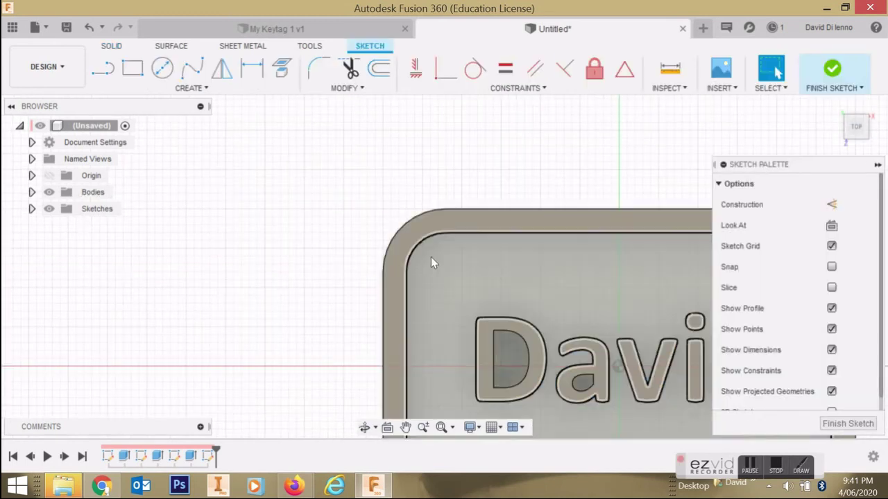
left_click(162, 68)
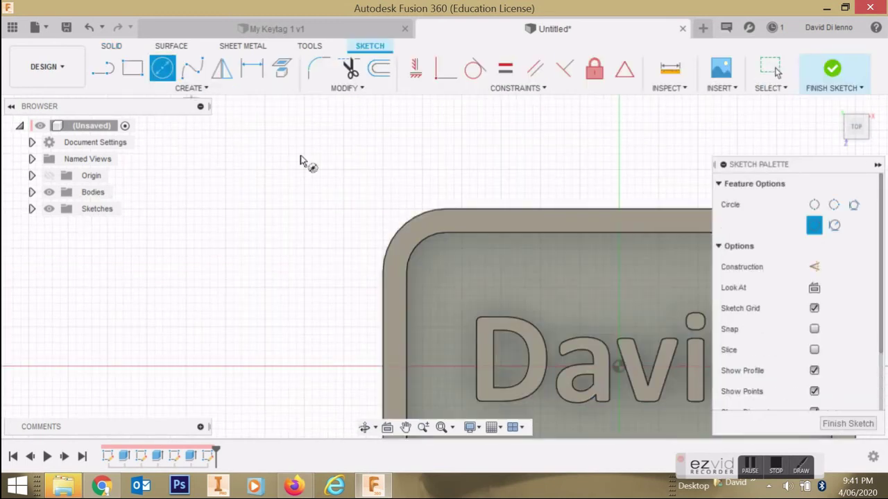
left_click(453, 280)
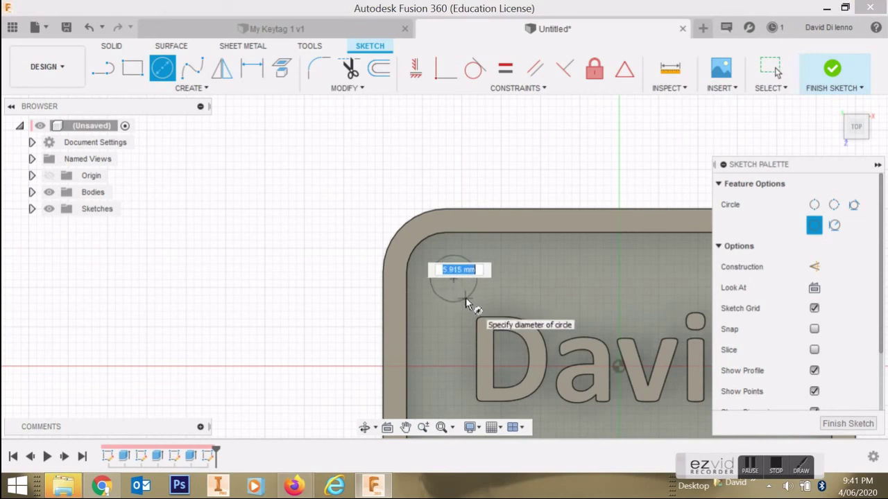
type("8")
key("Return")
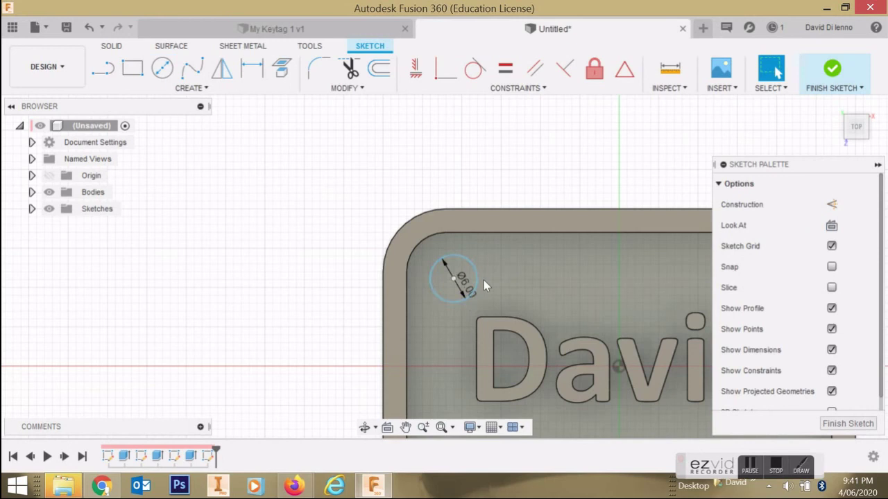
middle_click_drag(454, 277, 724, 146, "shift")
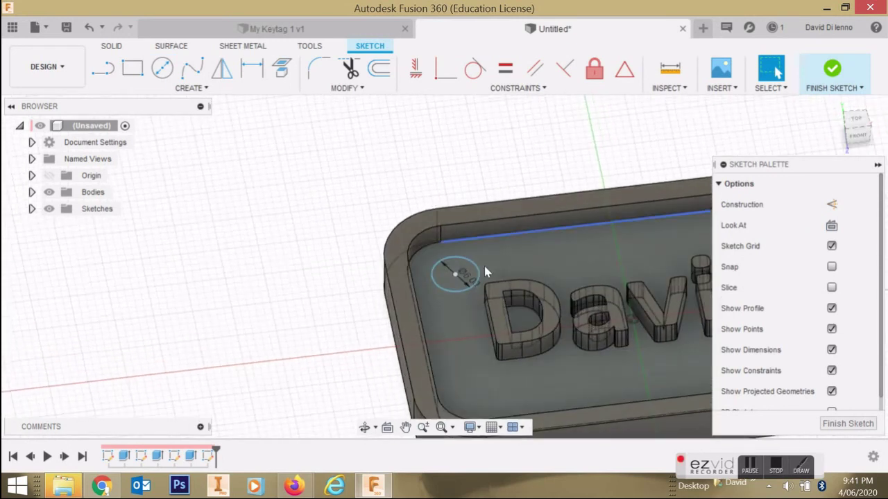
left_click(463, 274)
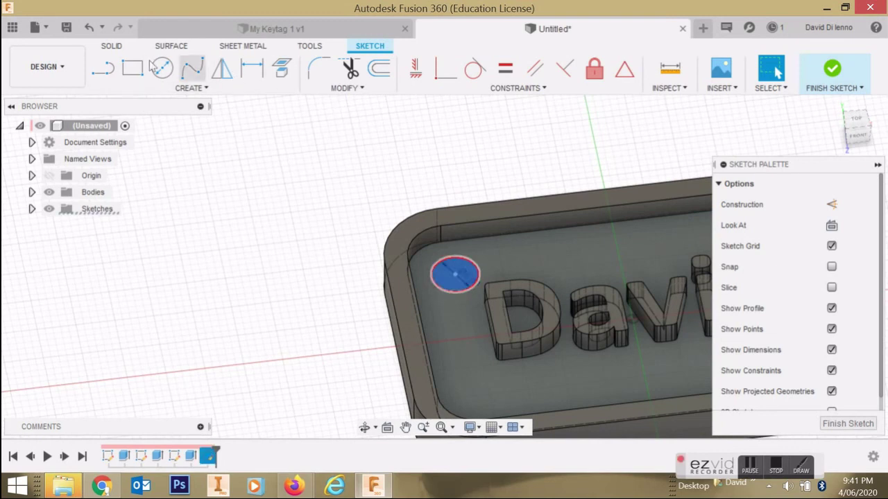
- Extrude-cut the circle profile down through the tag to create the key-ring hole
left_click(113, 46)
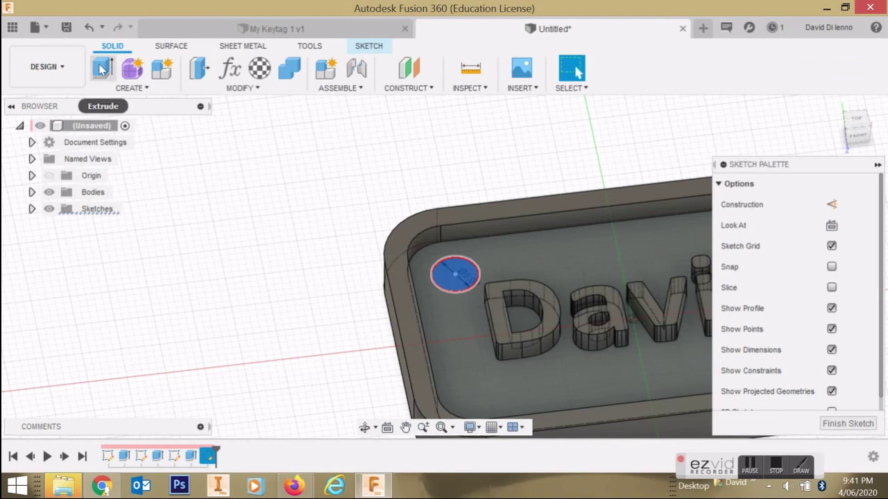
left_click(103, 67)
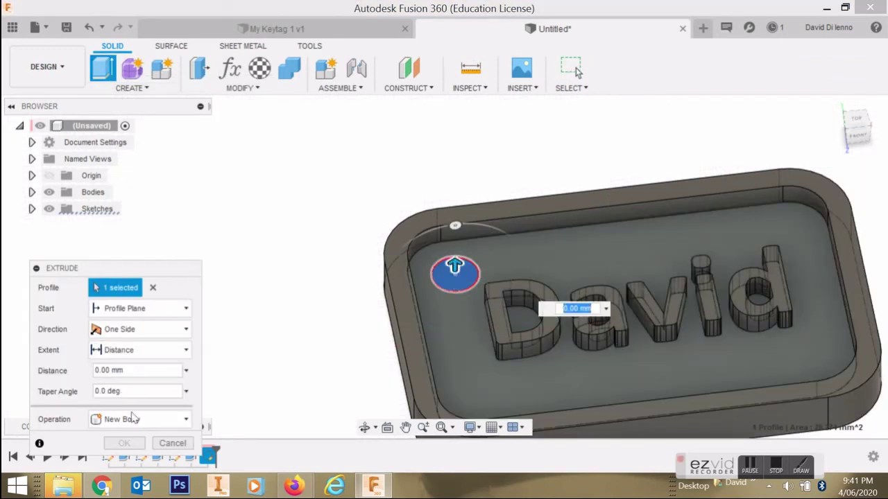
left_click(187, 421)
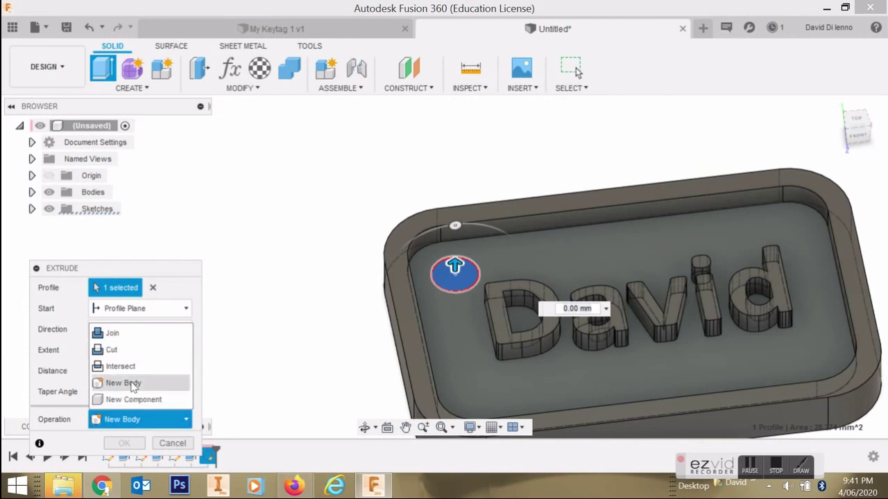
left_click(115, 349)
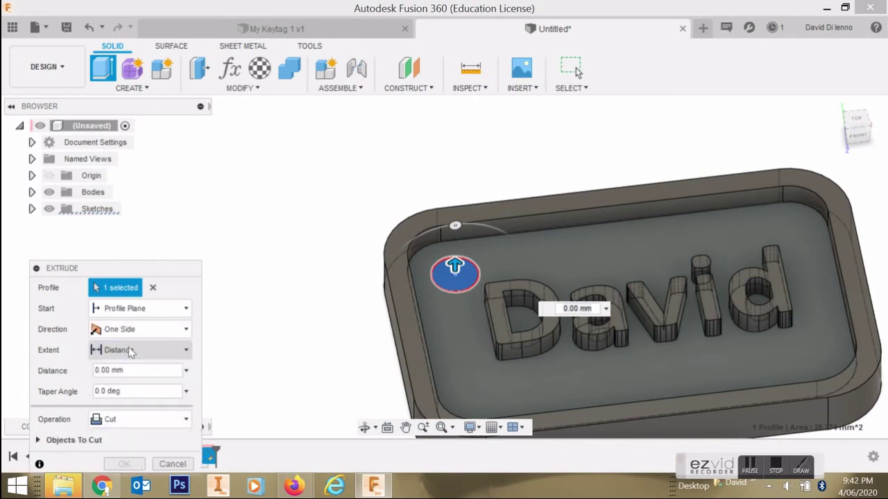
left_click_drag(455, 262, 454, 316)
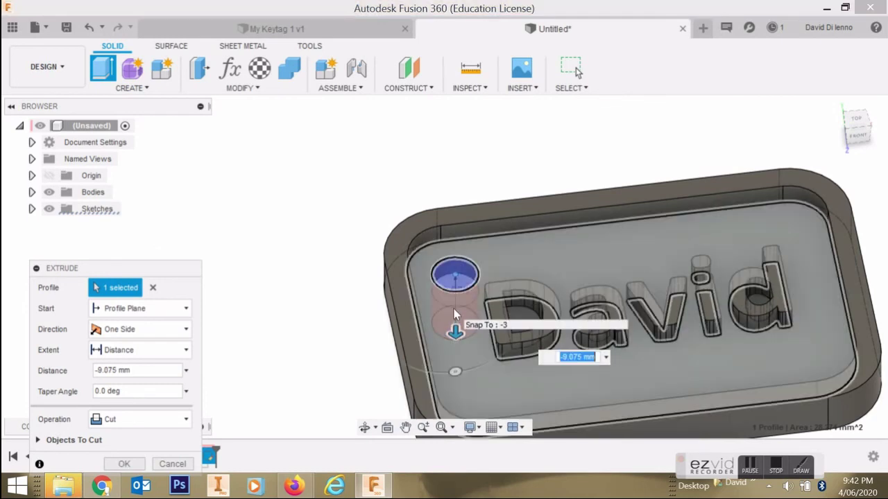
key("Return")
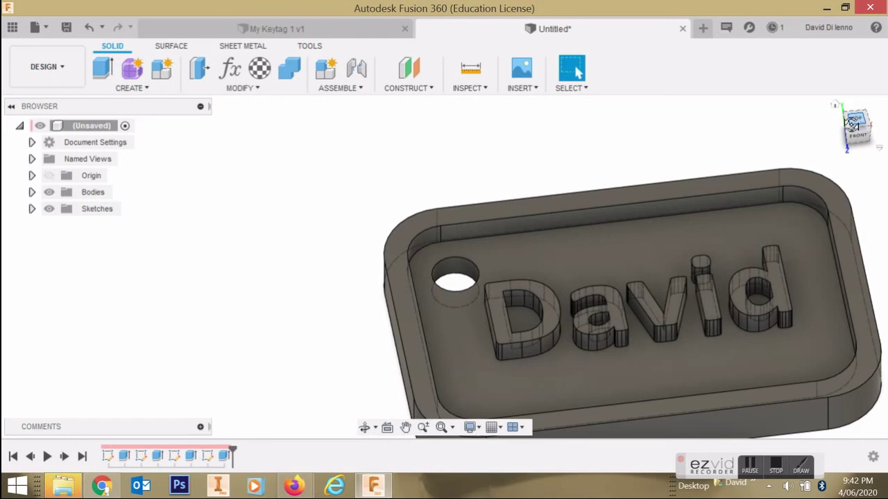
left_click_drag(852, 124, 846, 148)
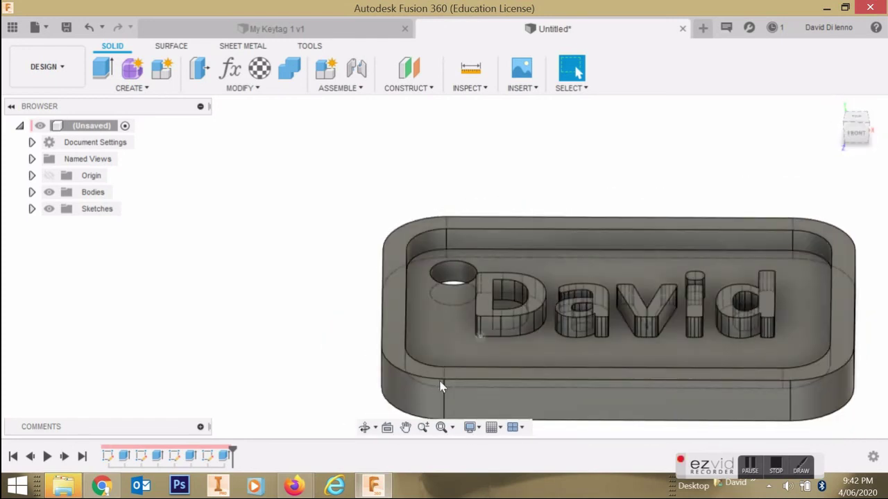
left_click(441, 428)
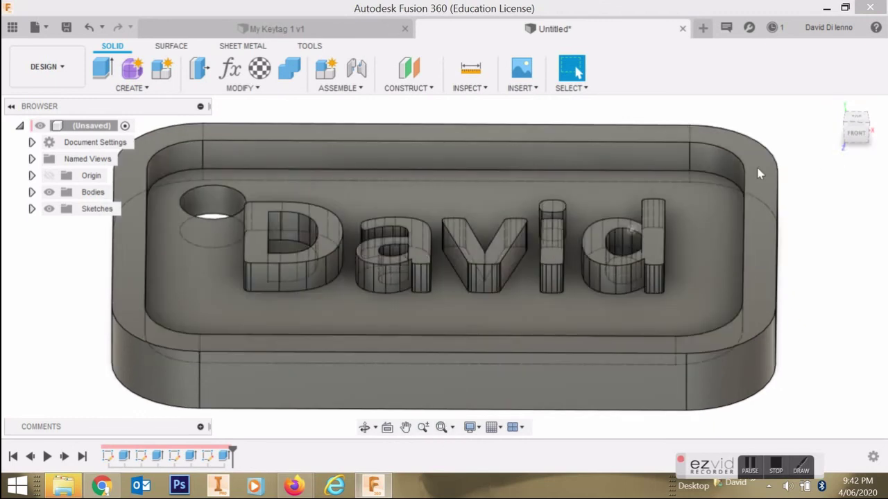
left_click_drag(859, 146, 874, 142)
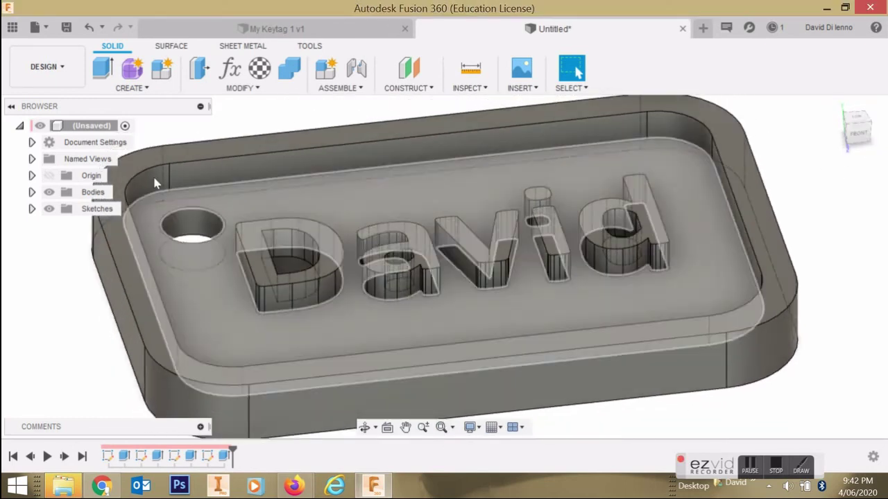
- Save the design under the name 'My keytag'
left_click(67, 28)
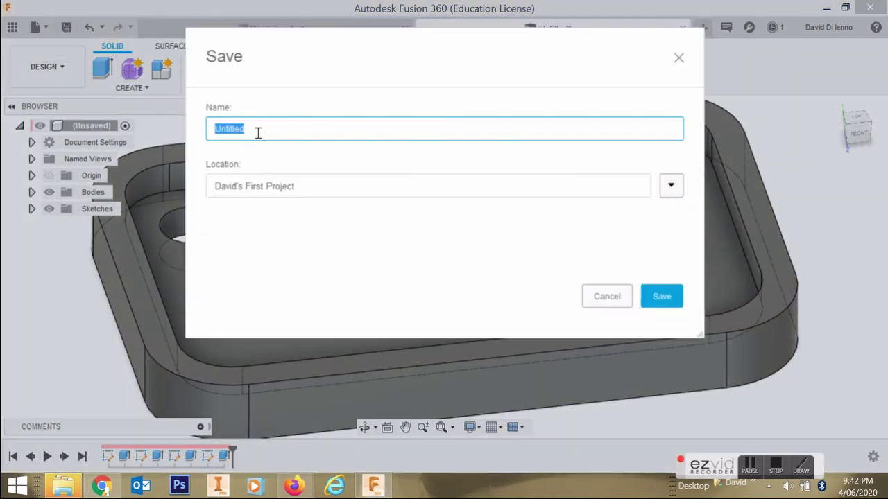
type("I")
left_click(673, 186)
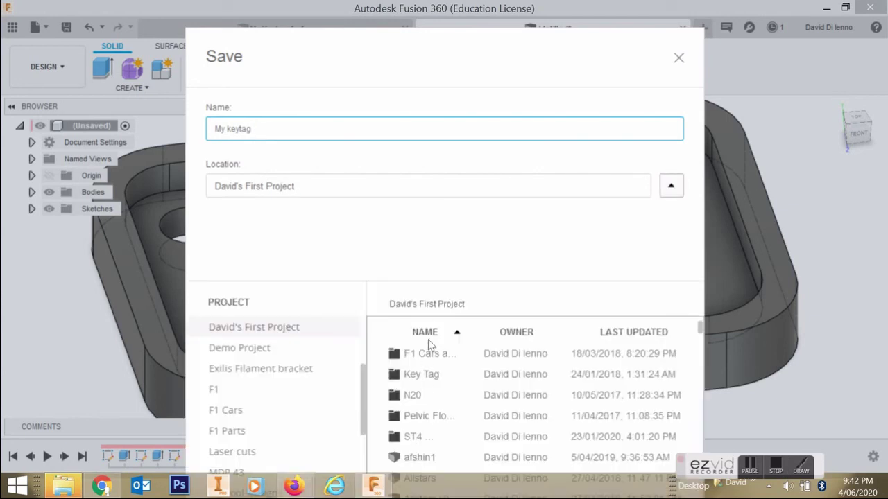
left_click(670, 186)
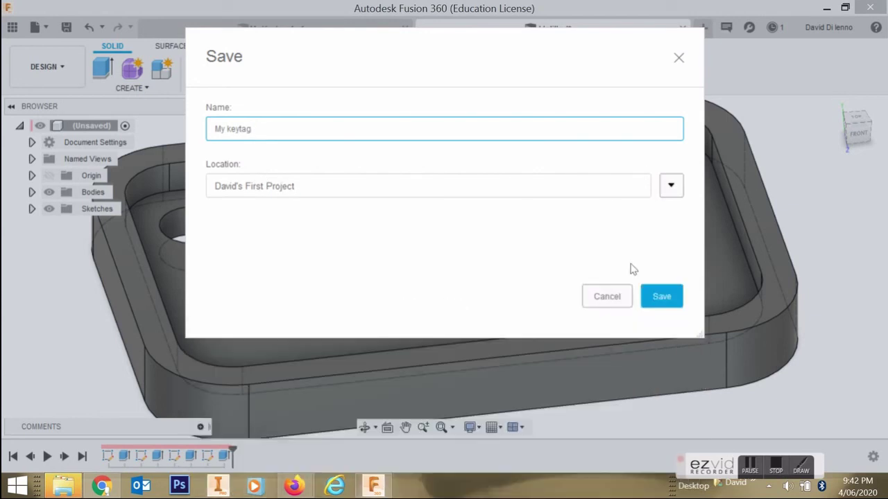
left_click(652, 295)
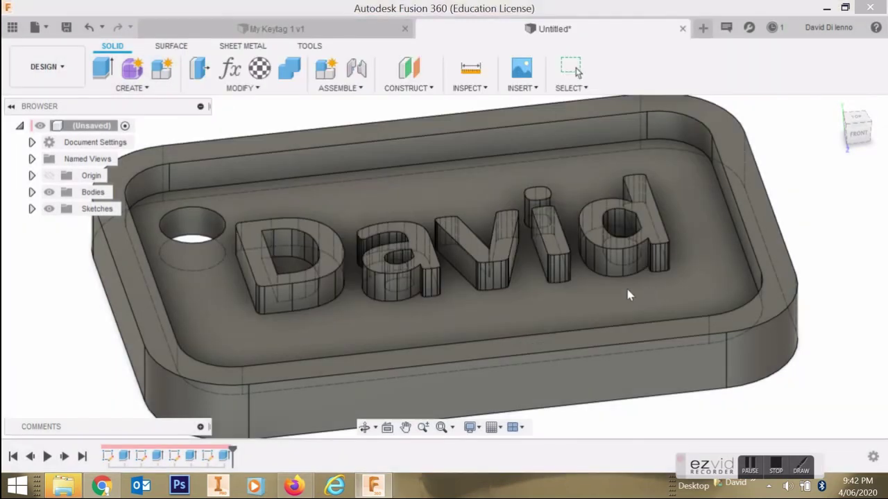